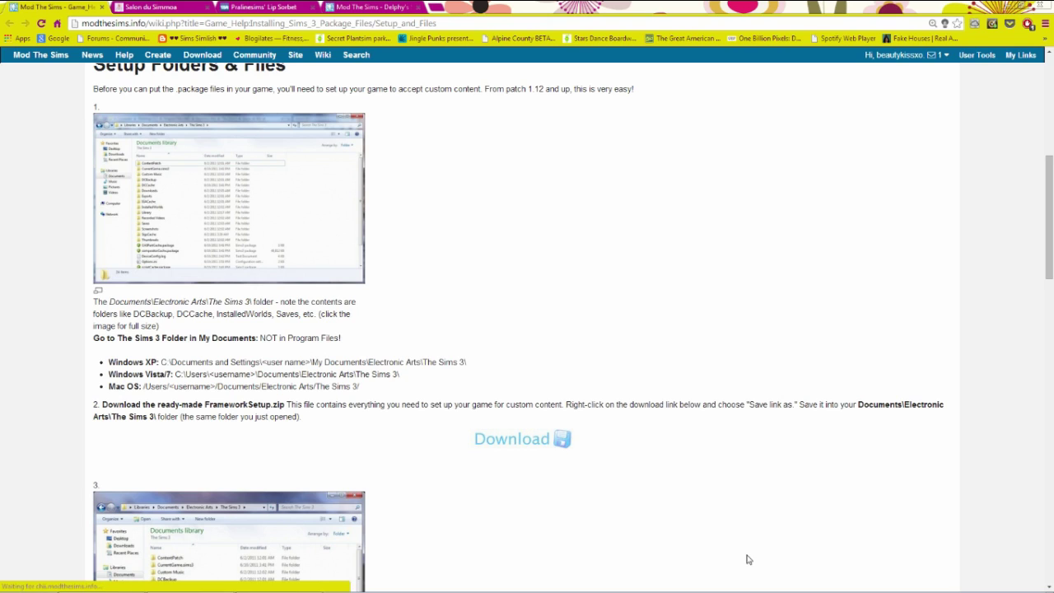
# Leave FrameworkSetup.zip and return to the Downloaded Mods folder containing it
pyautogui.hotkey('alt', 'Tab')
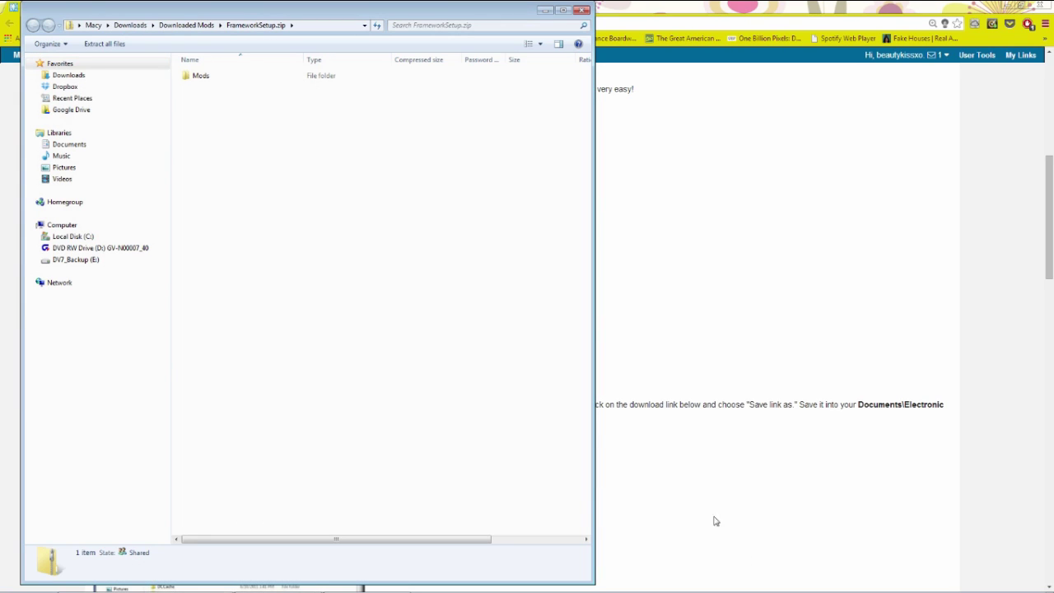
pyautogui.click(203, 26)
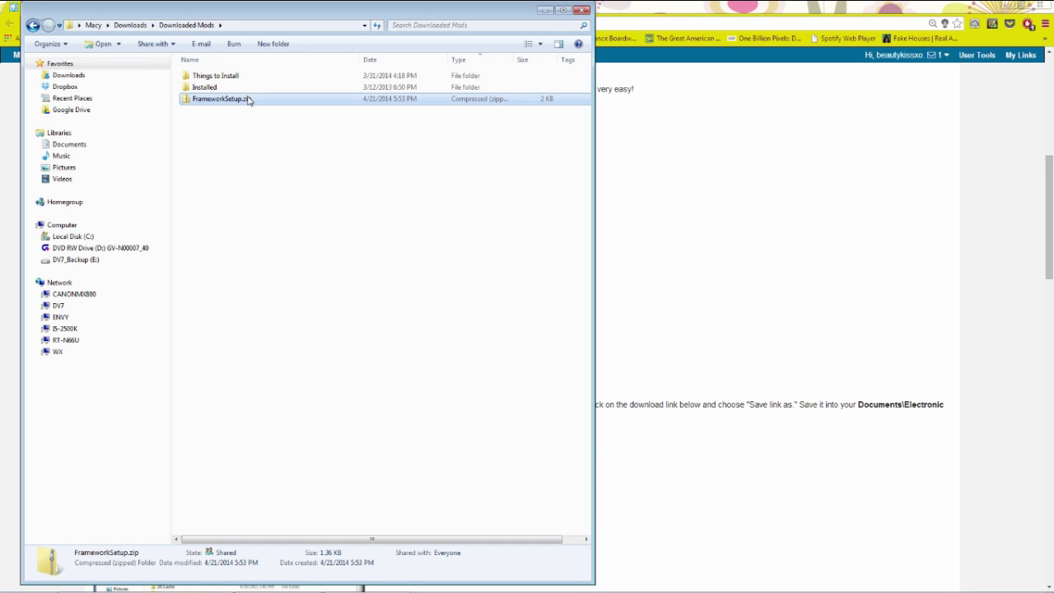
# Extract FrameworkSetup.zip here with 7-Zip, producing a Mods folder in Downloaded Mods
pyautogui.rightClick(249, 98)
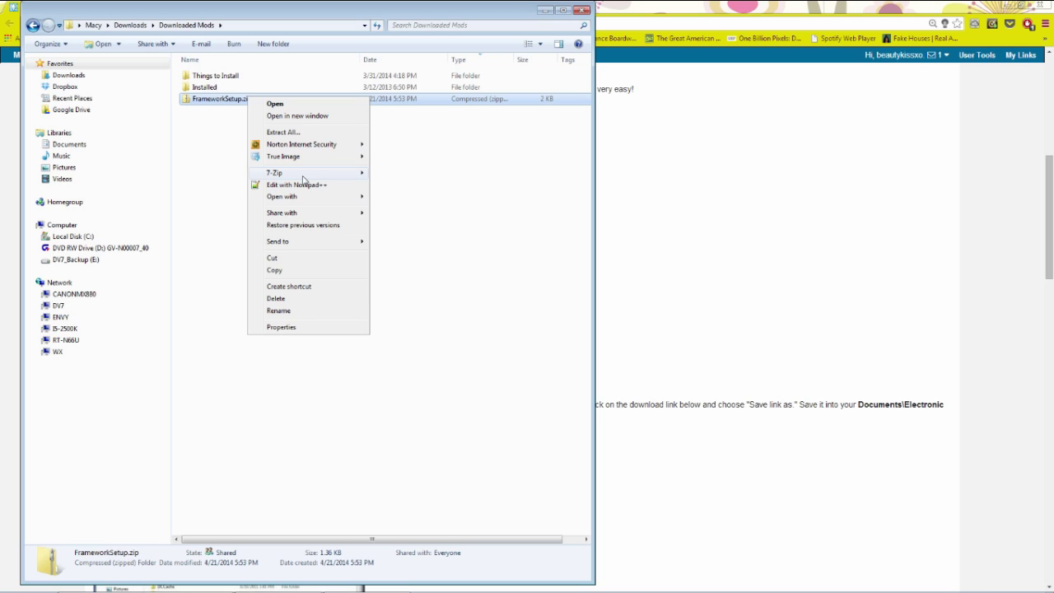
pyautogui.moveTo(329, 173)
pyautogui.click(387, 195)
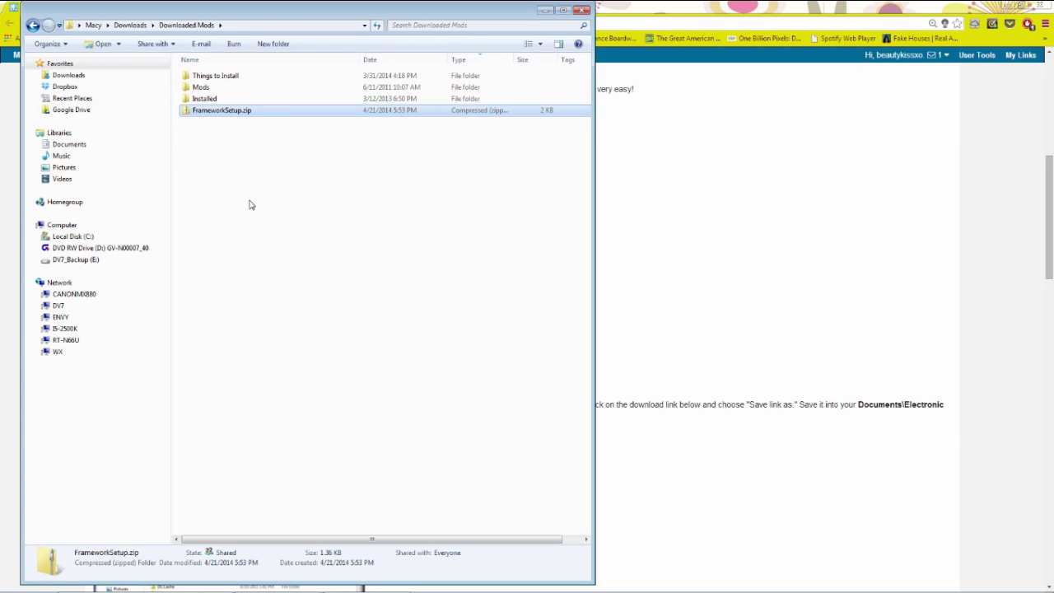
# Move FrameworkSetup.zip onto the Installed folder
pyautogui.rightClick(222, 113)
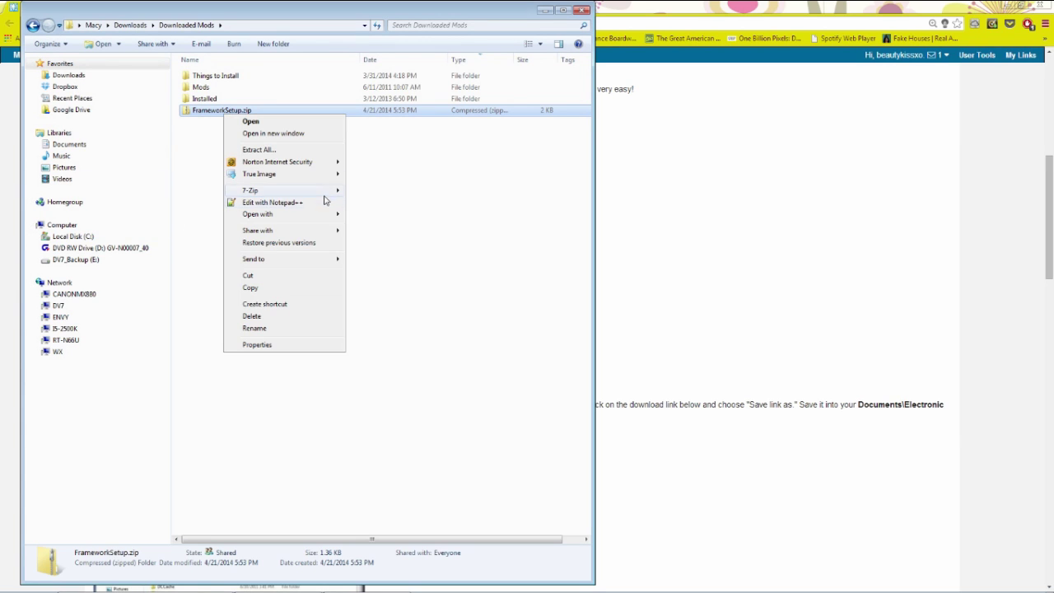
pyautogui.click(447, 131)
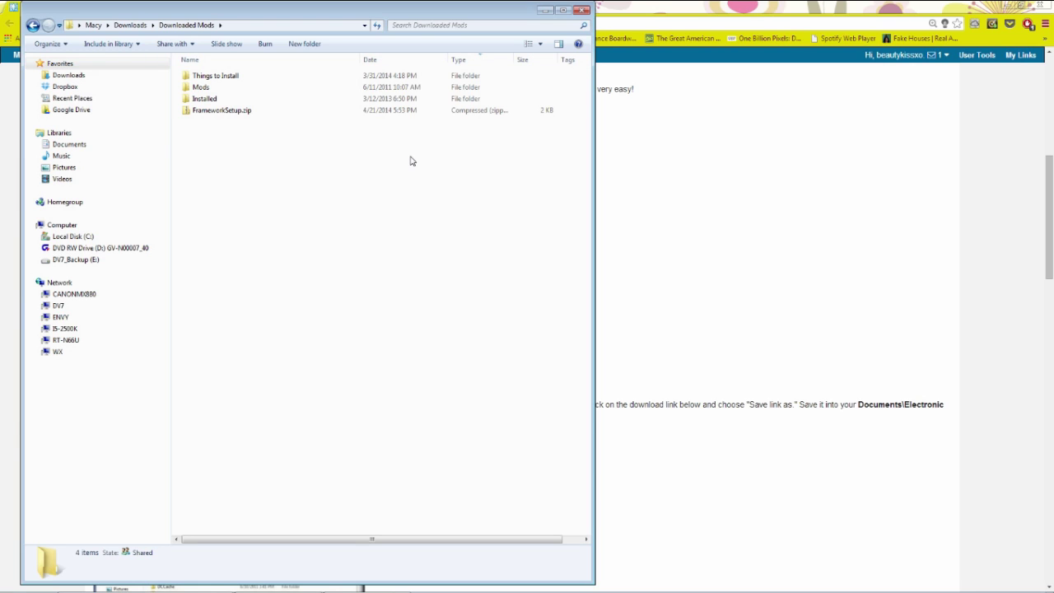
pyautogui.click(249, 110)
pyautogui.click(246, 113)
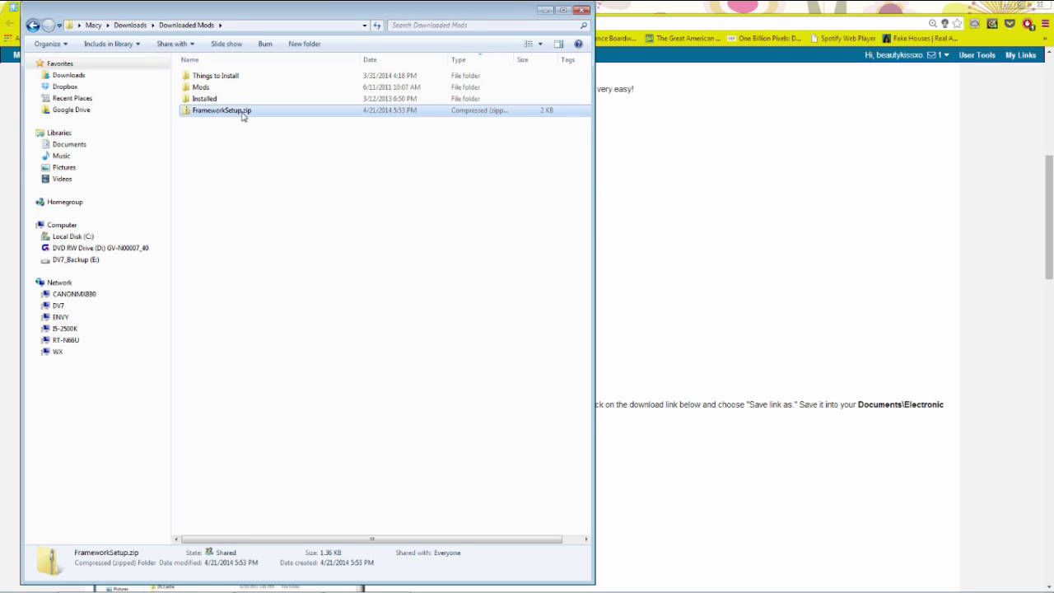
pyautogui.moveTo(247, 113); pyautogui.dragTo(235, 105)
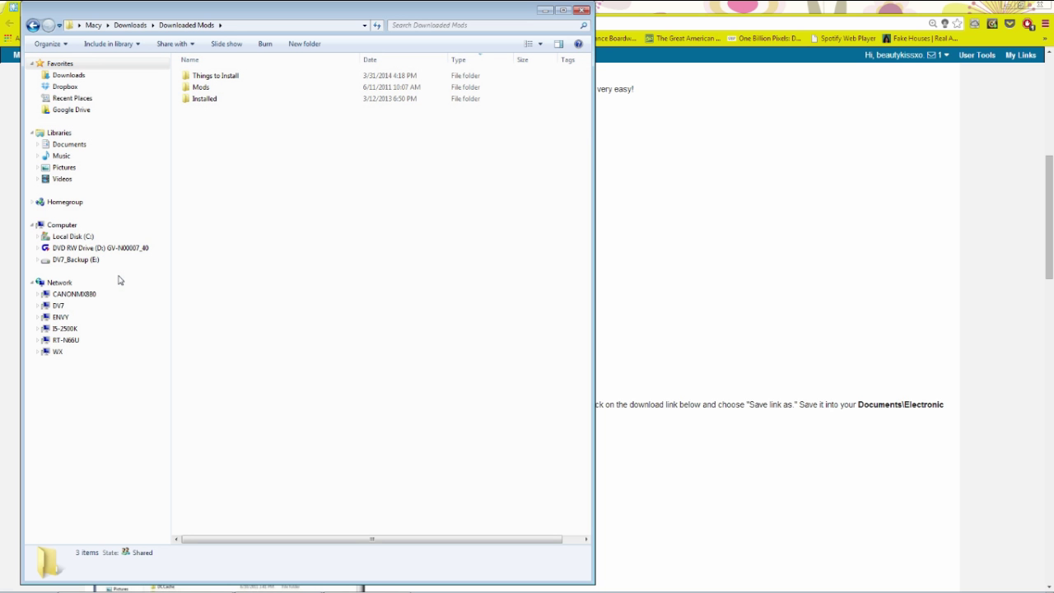
# Use the Start menu to reach Documents\Electronic Arts\The Sims 3 in a second window
pyautogui.press('super')
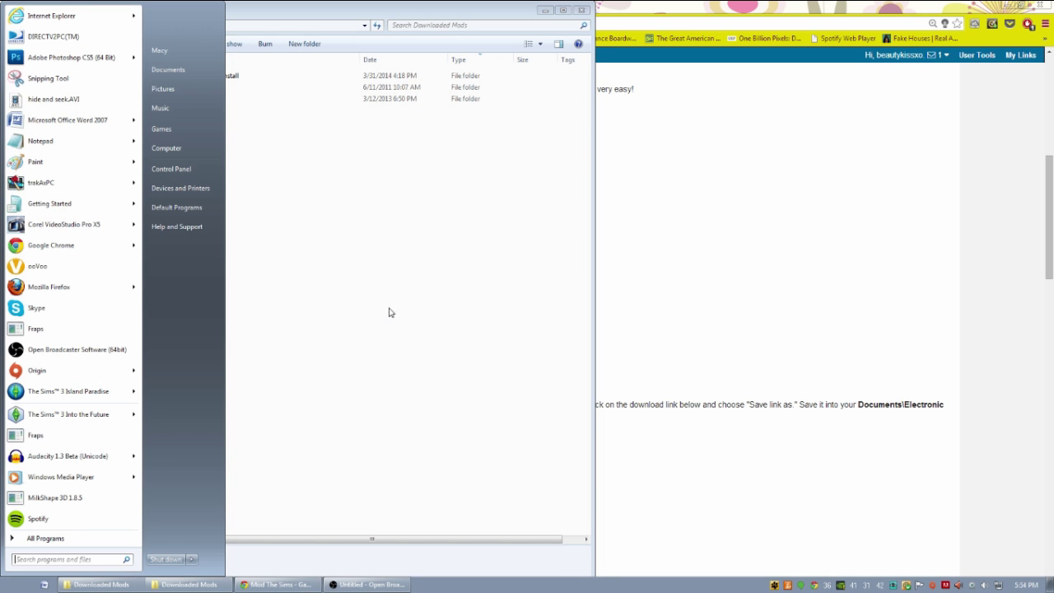
pyautogui.click(305, 134)
pyautogui.press('super')
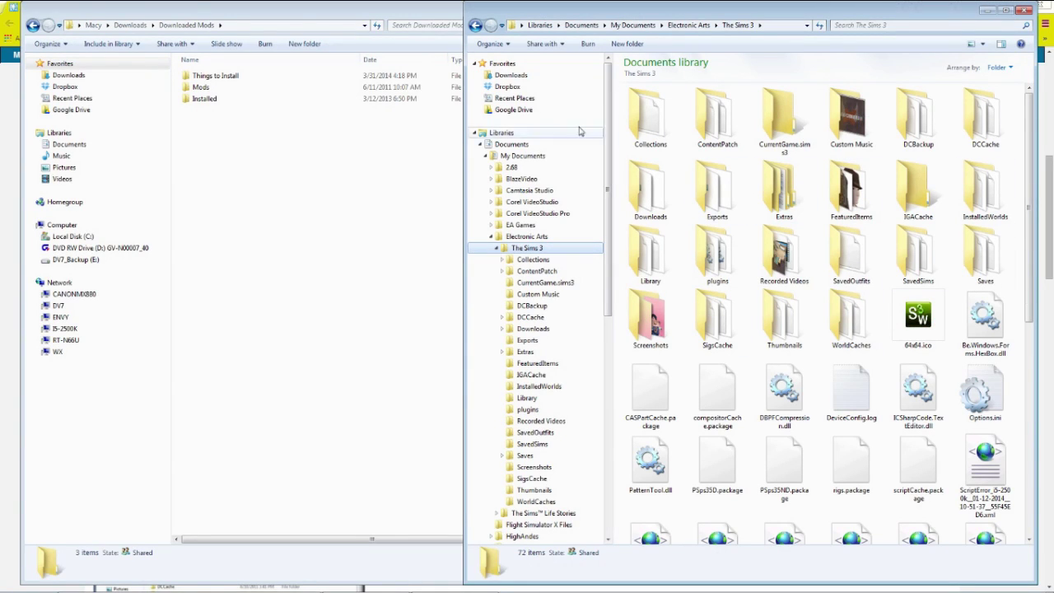
# Place Downloaded Mods and The Sims 3 side by side and move the Mods folder into The Sims 3
pyautogui.moveTo(228, 12); pyautogui.dragTo(1, 15)
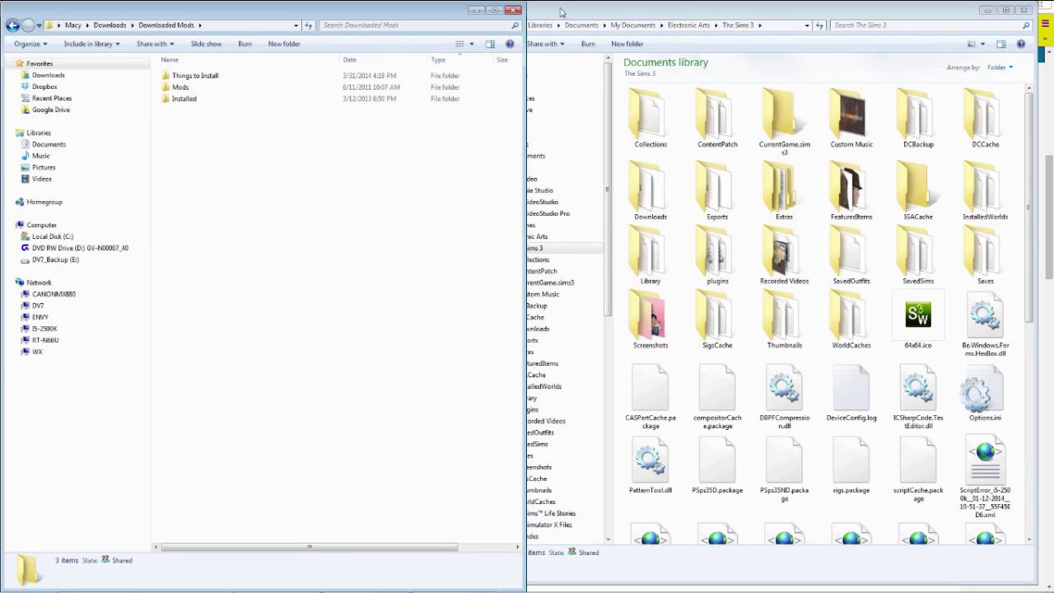
pyautogui.moveTo(560, 12); pyautogui.dragTo(1051, 15)
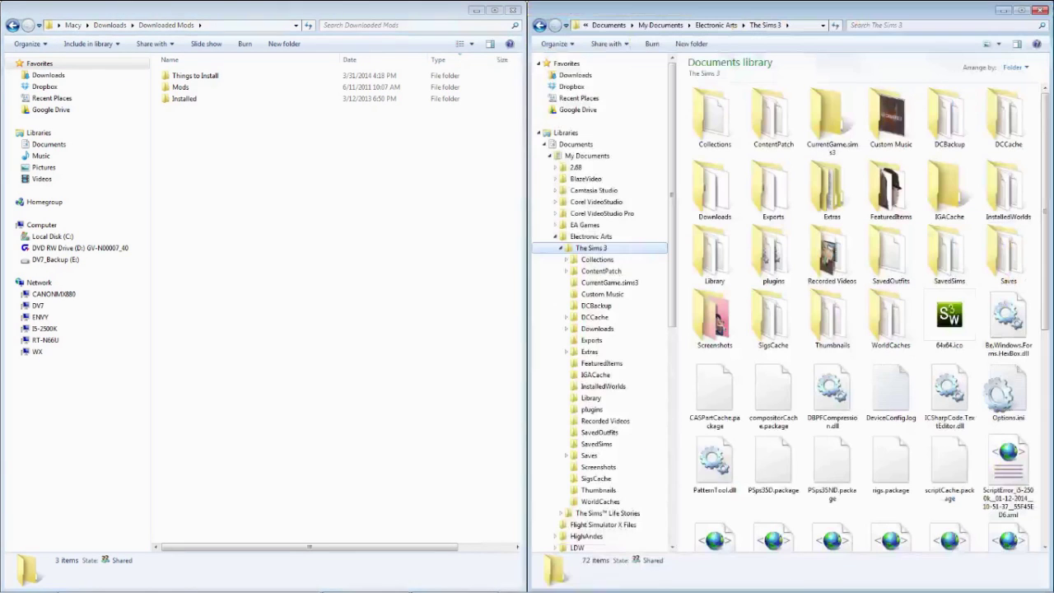
pyautogui.click(178, 88)
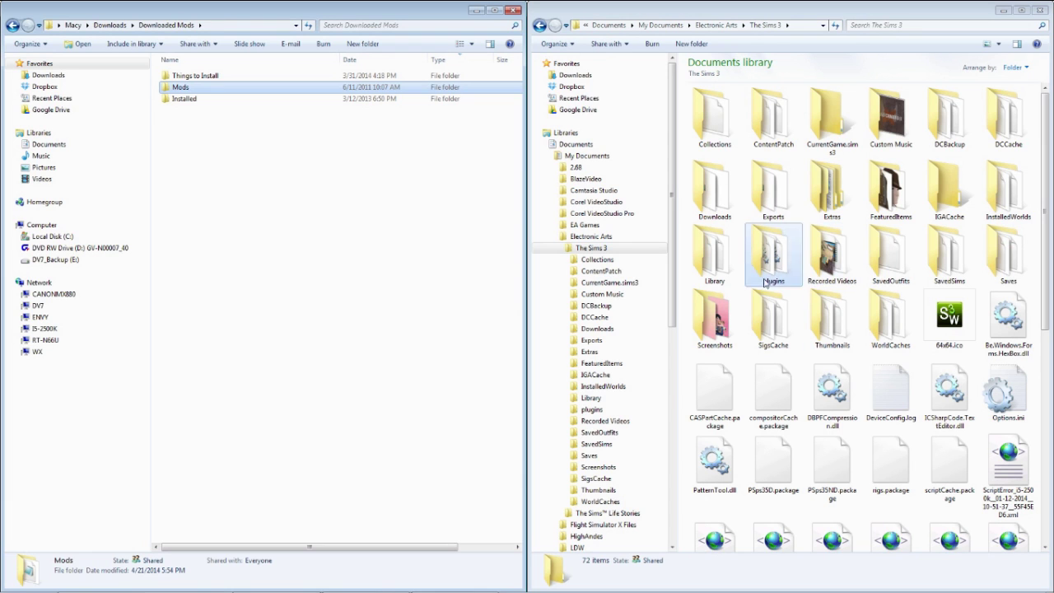
pyautogui.moveTo(719, 404); pyautogui.dragTo(718, 402)
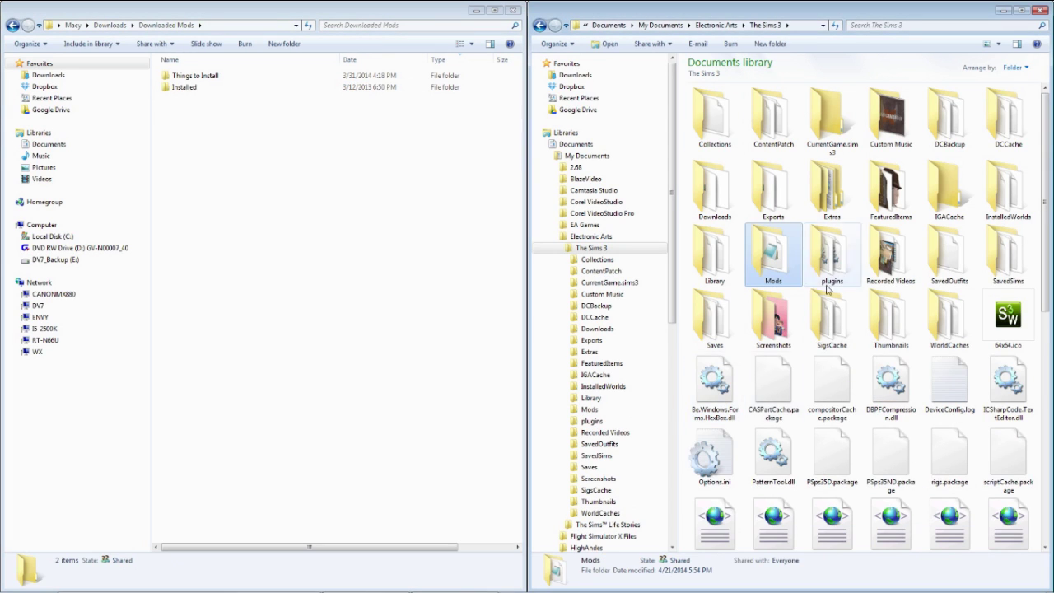
# Open The Sims 3\Mods, close Downloaded Mods, and check that Overrides is empty
pyautogui.doubleClick(780, 275)
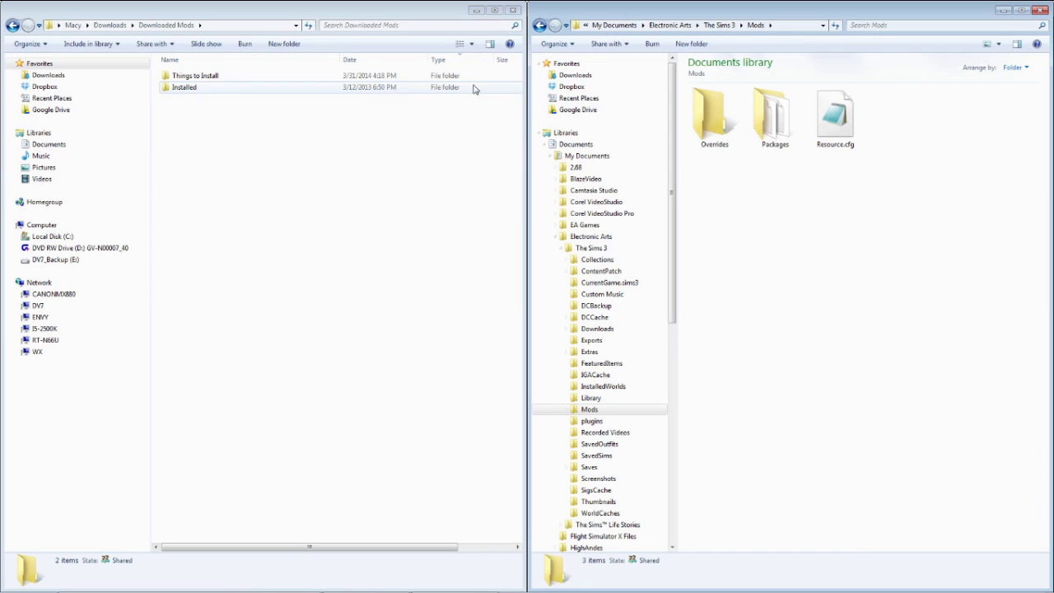
pyautogui.click(514, 10)
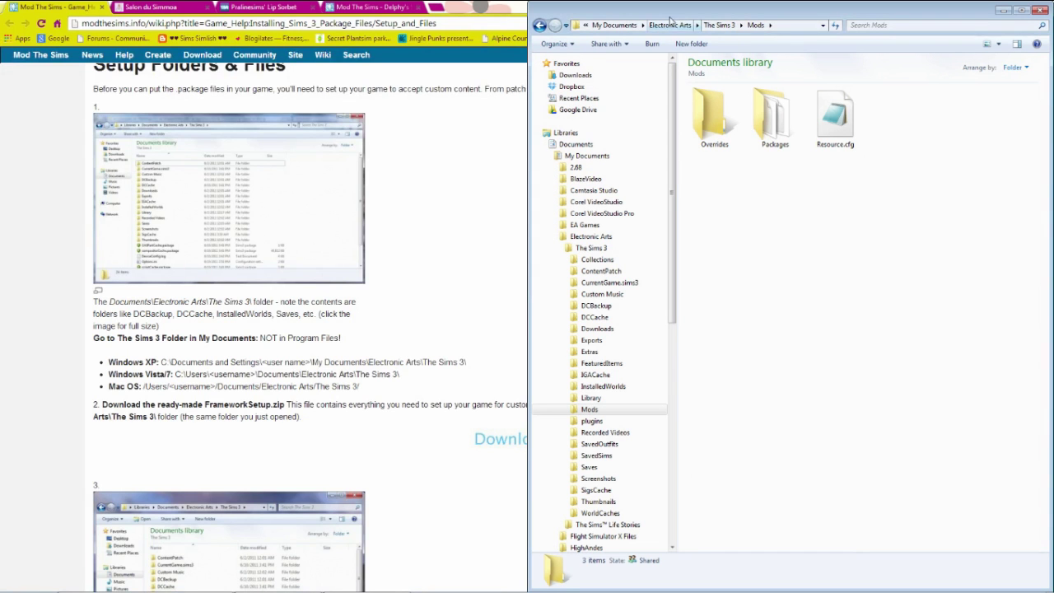
pyautogui.moveTo(666, 19); pyautogui.dragTo(375, 23)
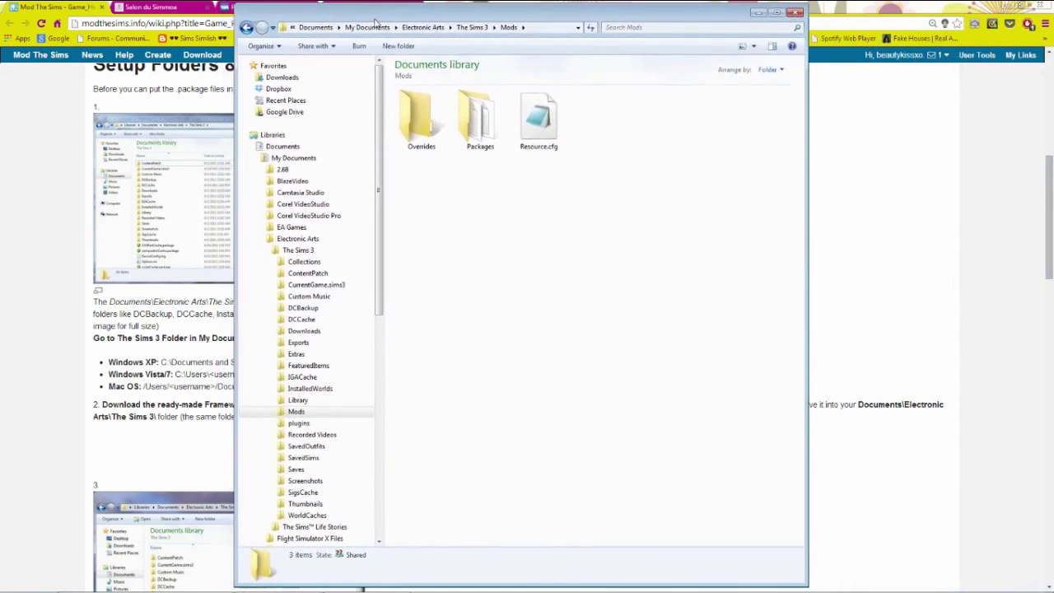
pyautogui.click(424, 126)
pyautogui.doubleClick(425, 126)
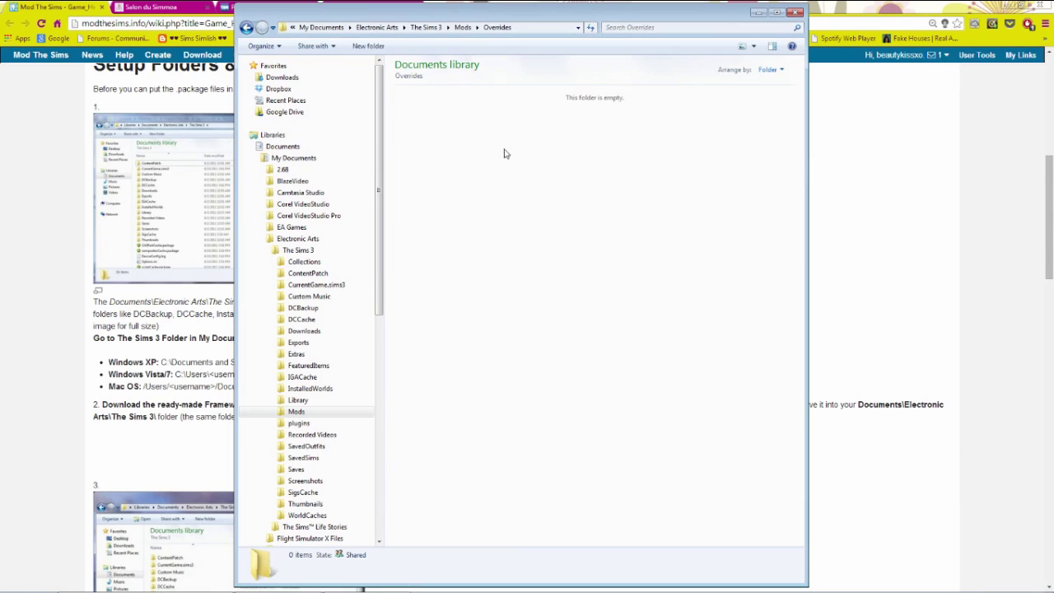
pyautogui.click(464, 27)
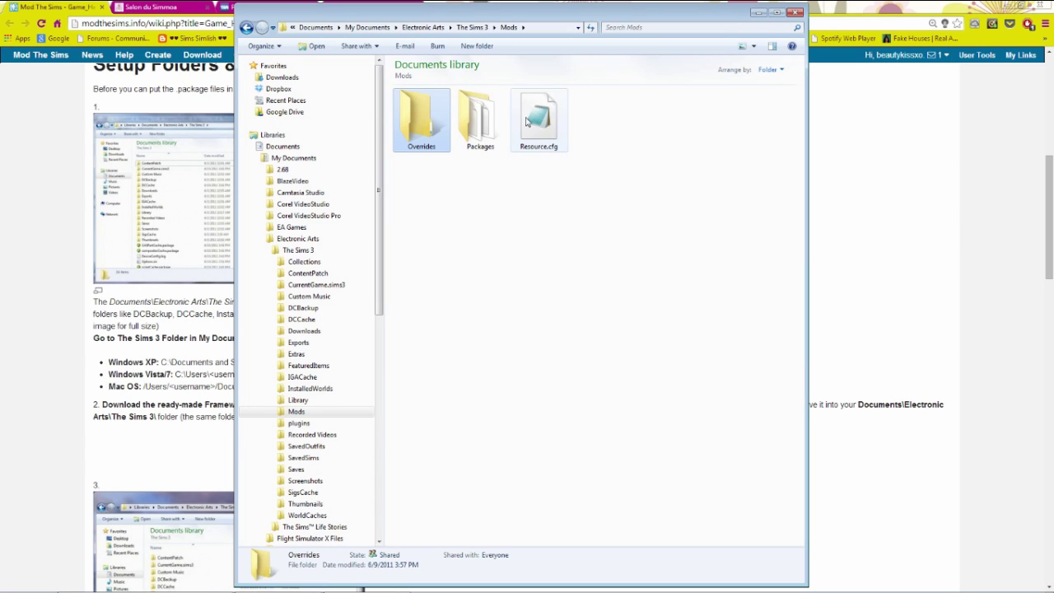
# Delete NoBuildSparkles.package from Mods\Packages, keeping only nointro.package, then return to Mods
pyautogui.doubleClick(473, 132)
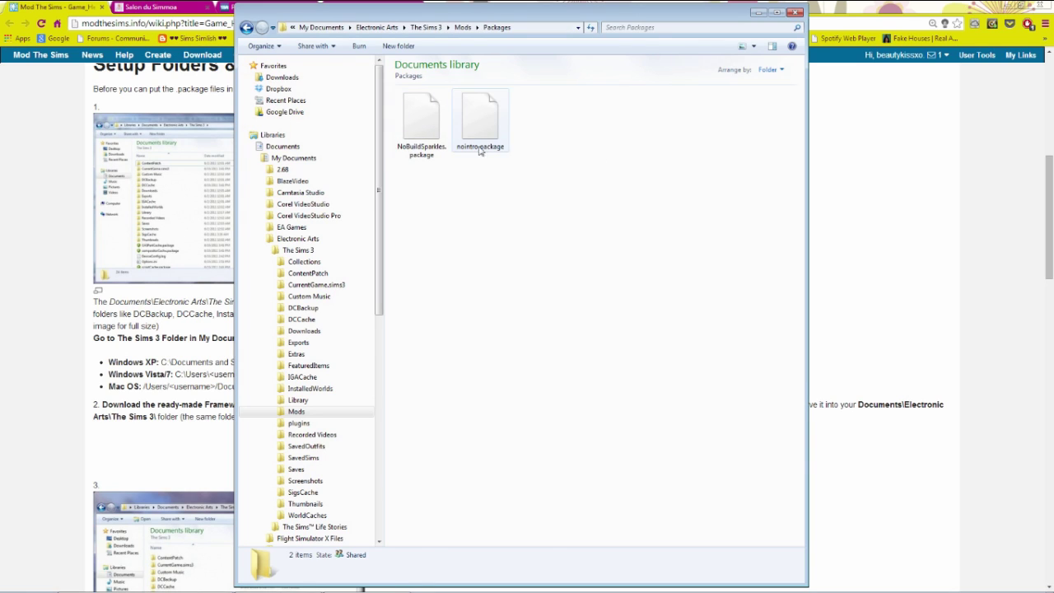
pyautogui.rightClick(430, 142)
pyautogui.click(469, 304)
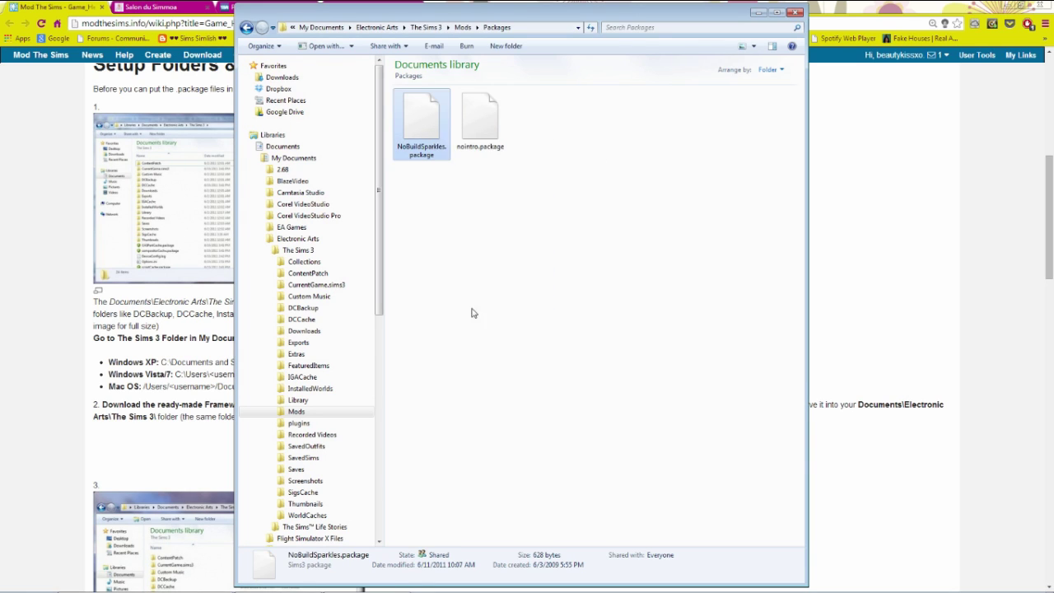
pyautogui.click(627, 349)
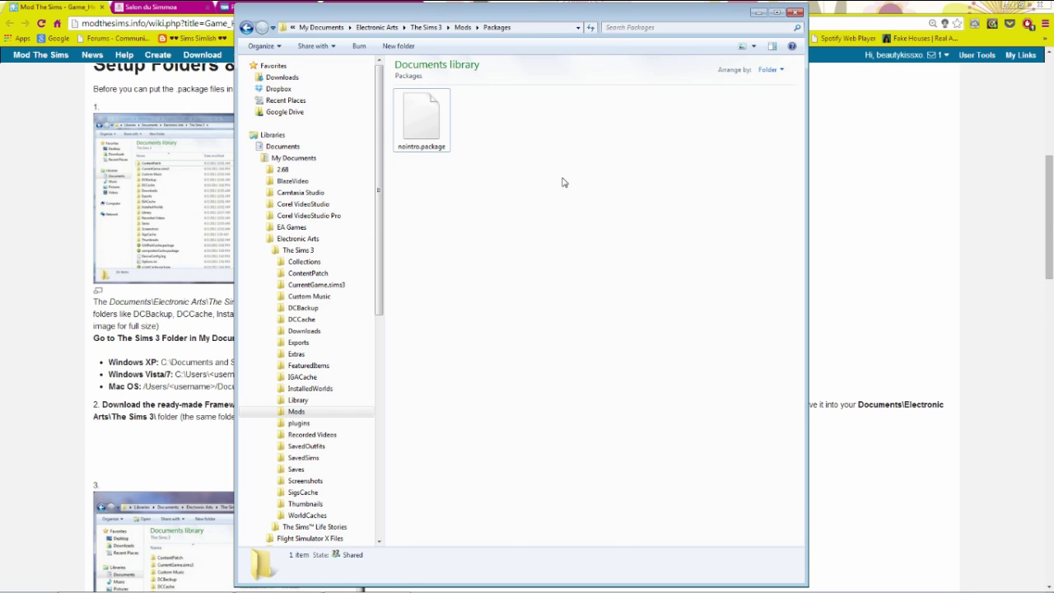
pyautogui.moveTo(563, 182); pyautogui.dragTo(496, 157)
pyautogui.press('BackSpace')
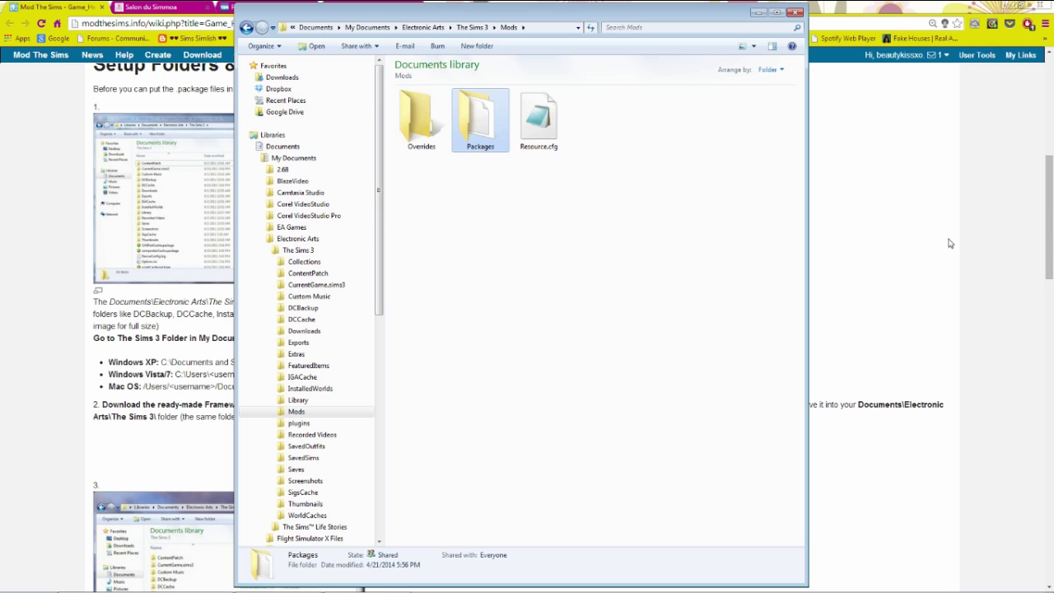
# Open the Skysims #140 retexture post, close its MediaFire page, and load the MEGA link in the background
pyautogui.click(886, 224)
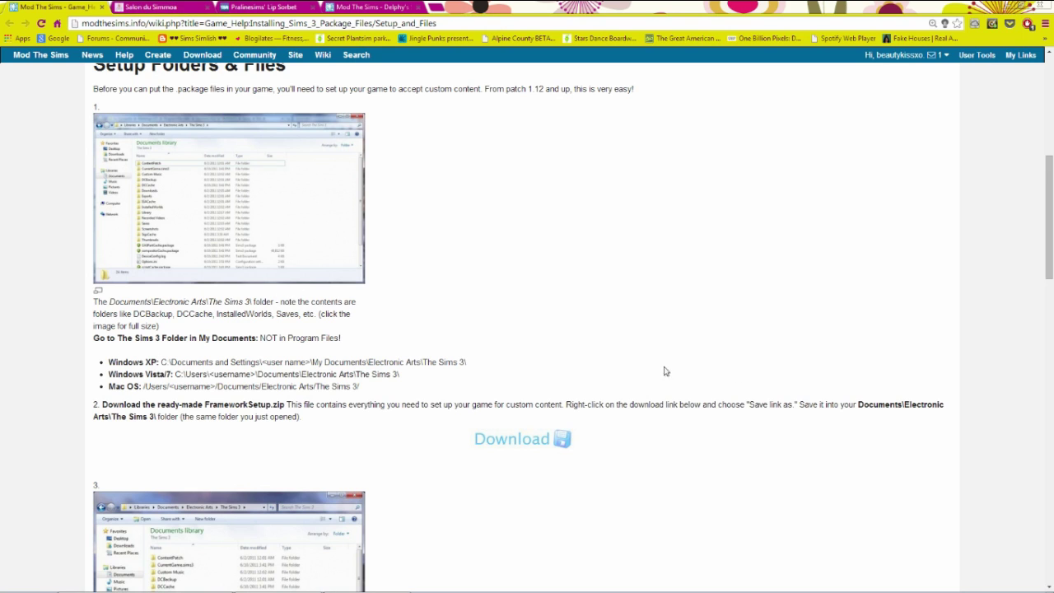
pyautogui.click(152, 8)
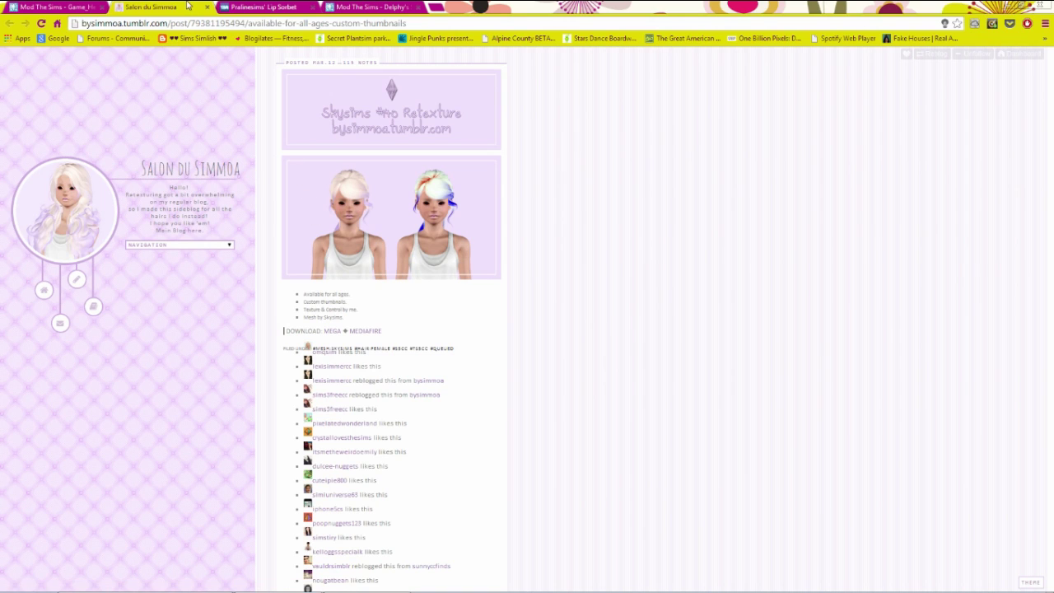
pyautogui.moveTo(190, 7); pyautogui.dragTo(395, 7)
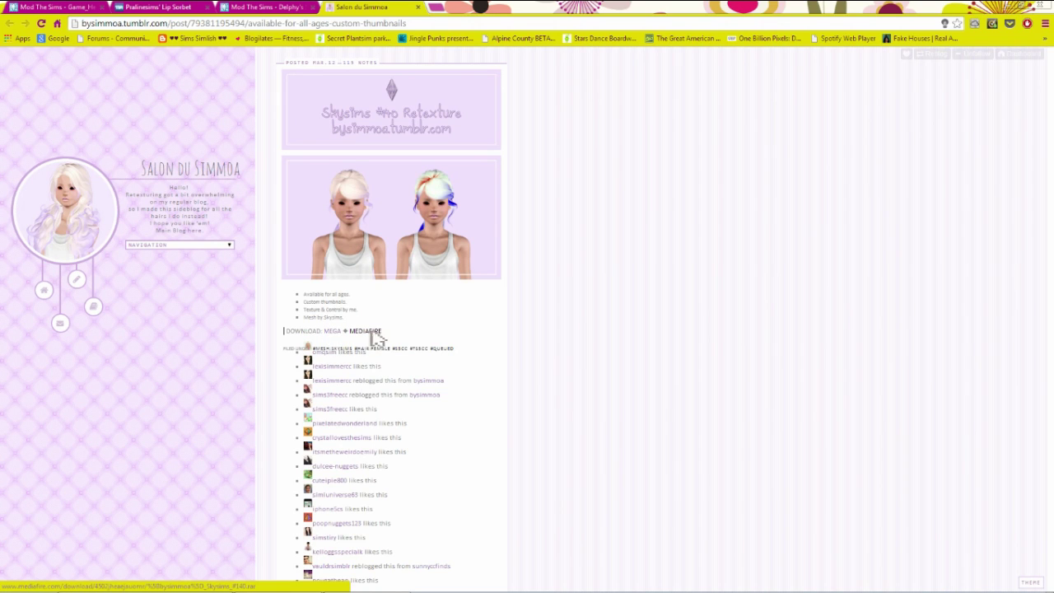
pyautogui.click(365, 331)
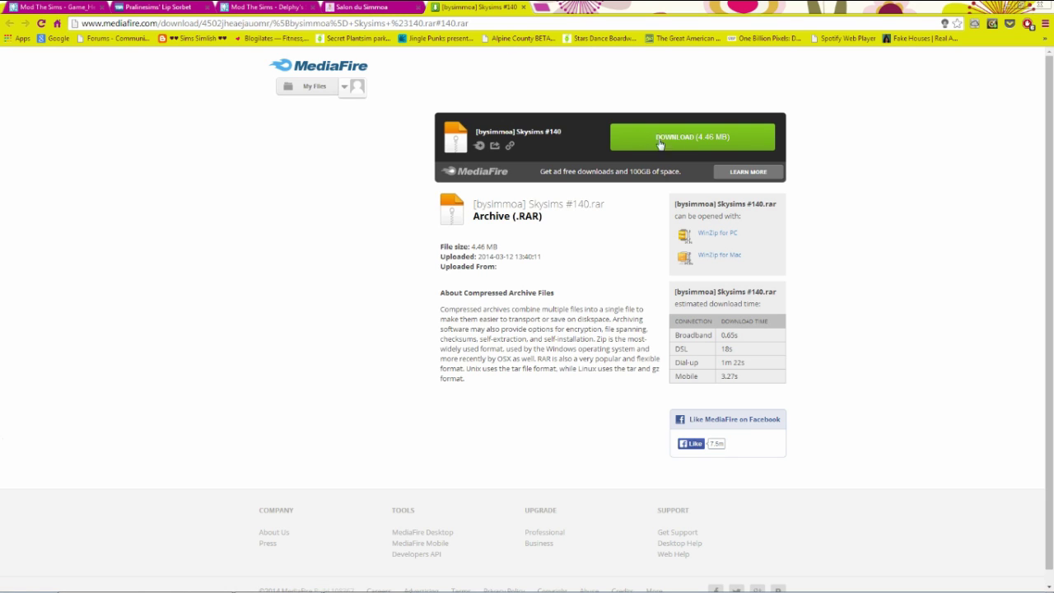
pyautogui.middleClick(465, 7)
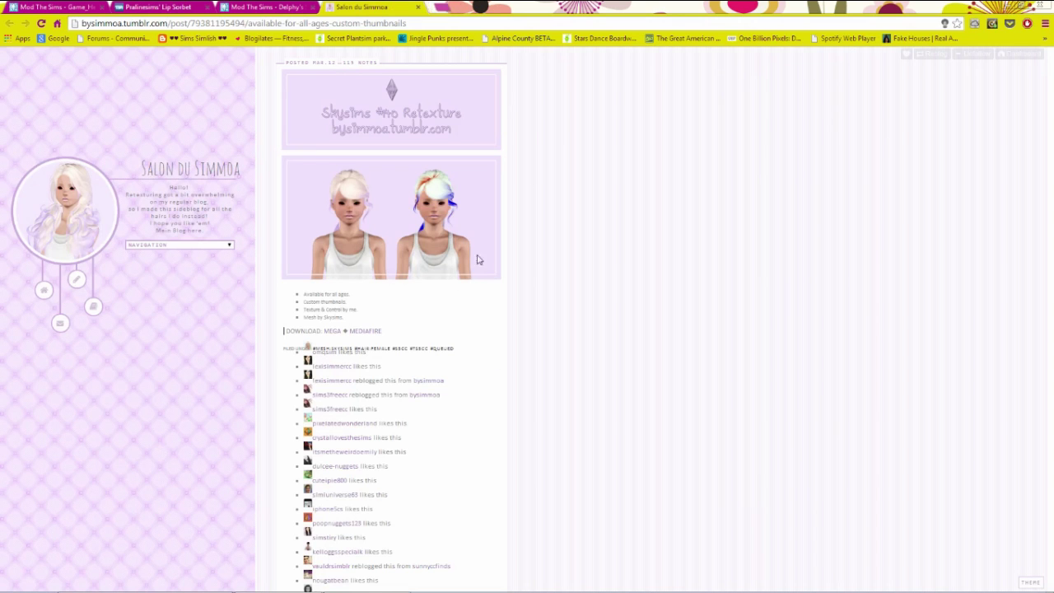
pyautogui.middleClick(332, 332)
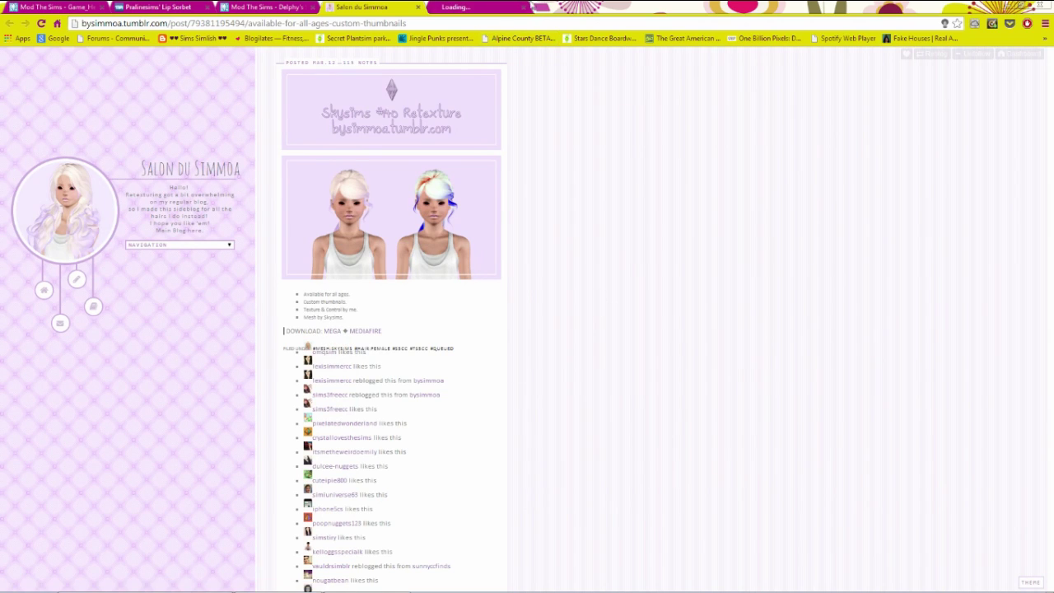
# Save [bysimmoa] Skysims #140.rar from MEGA into the Downloaded Mods folder
pyautogui.click(515, 8)
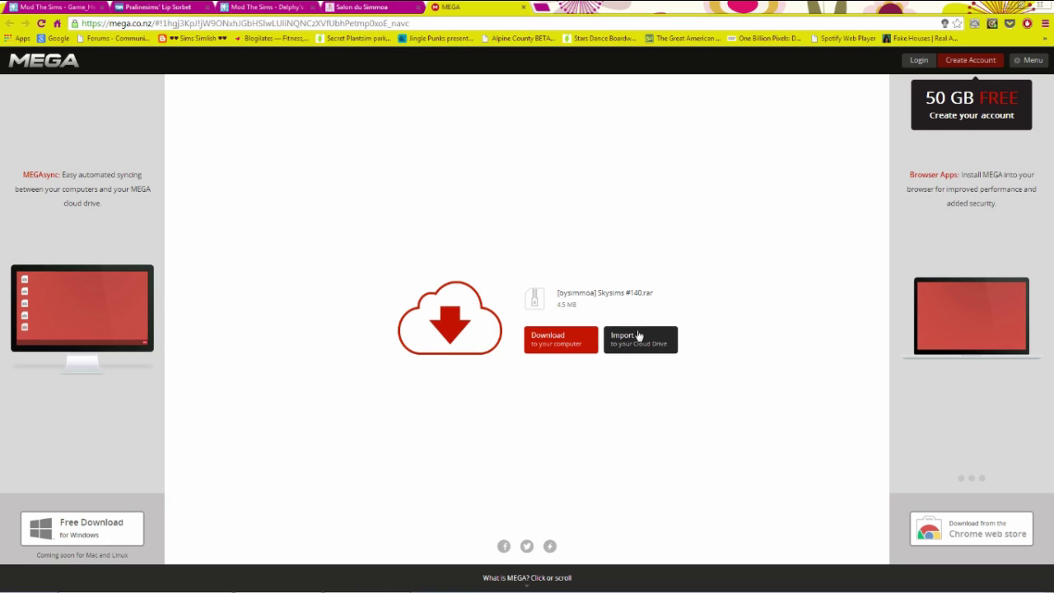
pyautogui.click(565, 342)
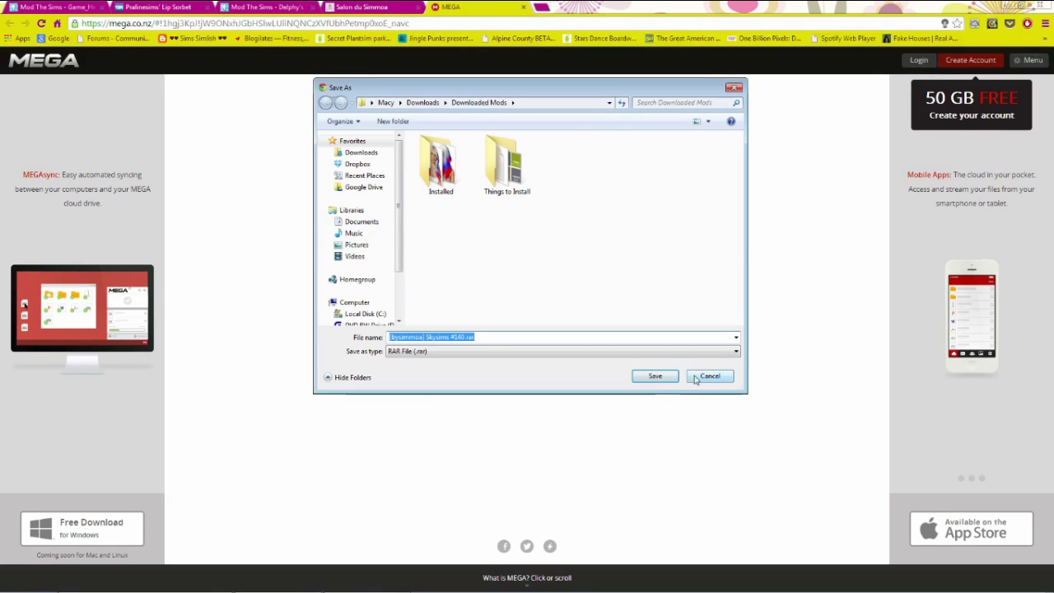
pyautogui.click(657, 377)
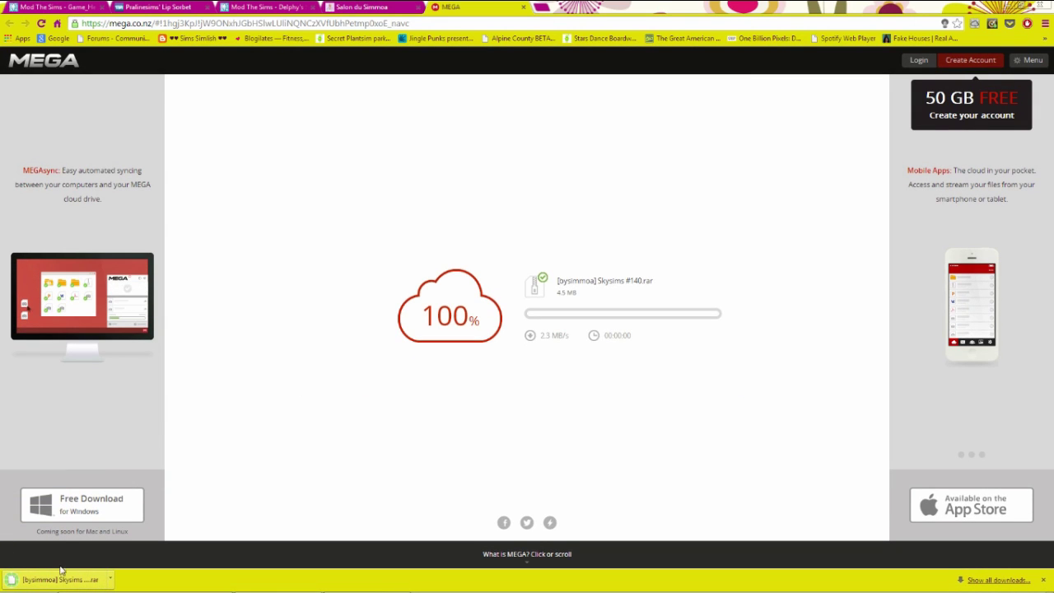
pyautogui.rightClick(59, 580)
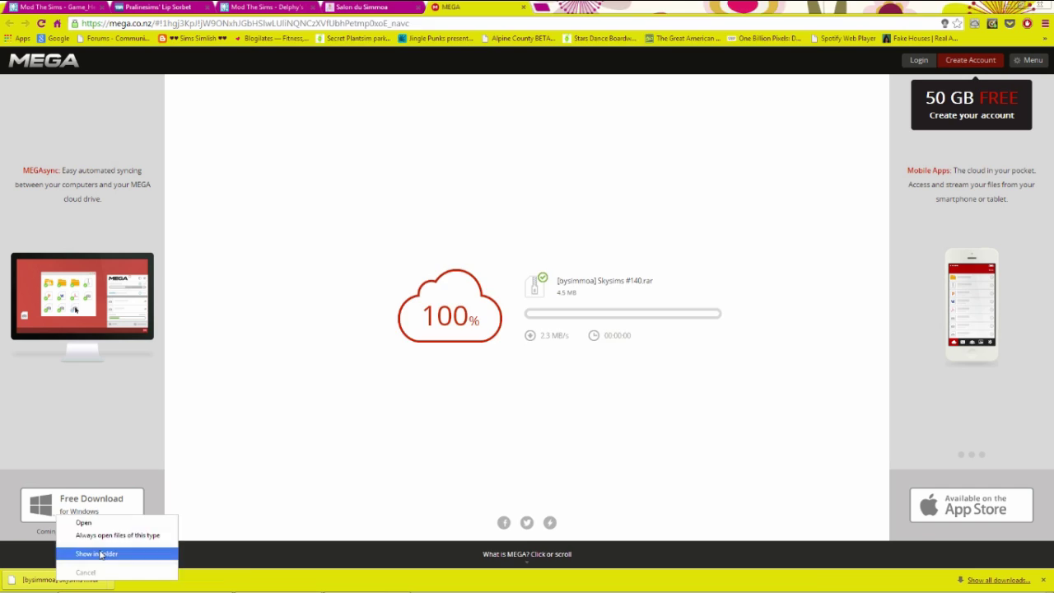
# Show the downloaded archive's folder, with Downloaded Mods docked left and The Sims 3 Mods right
pyautogui.click(101, 554)
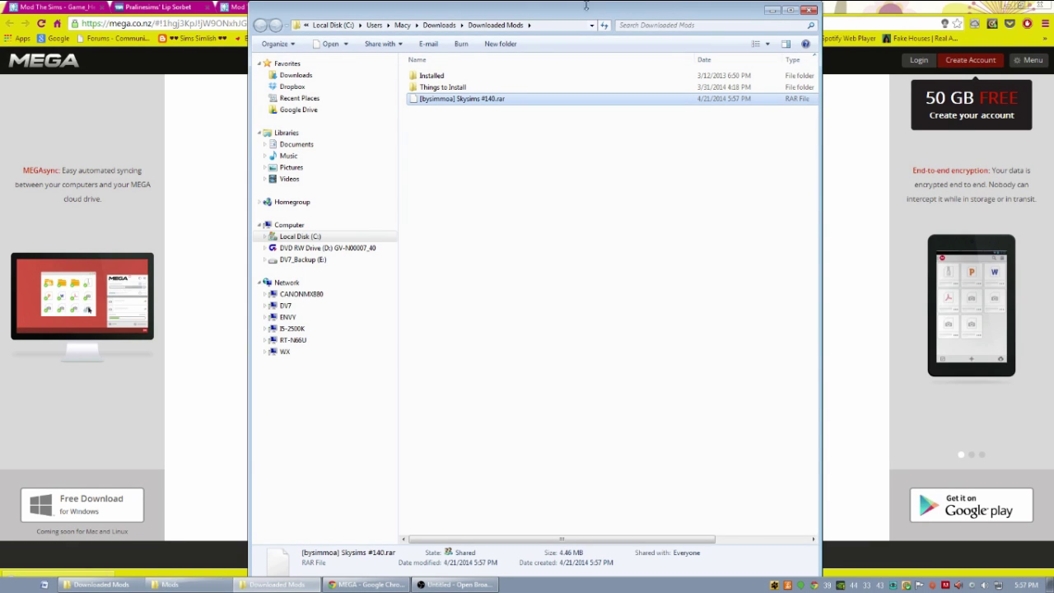
pyautogui.moveTo(466, 17); pyautogui.dragTo(106, 44)
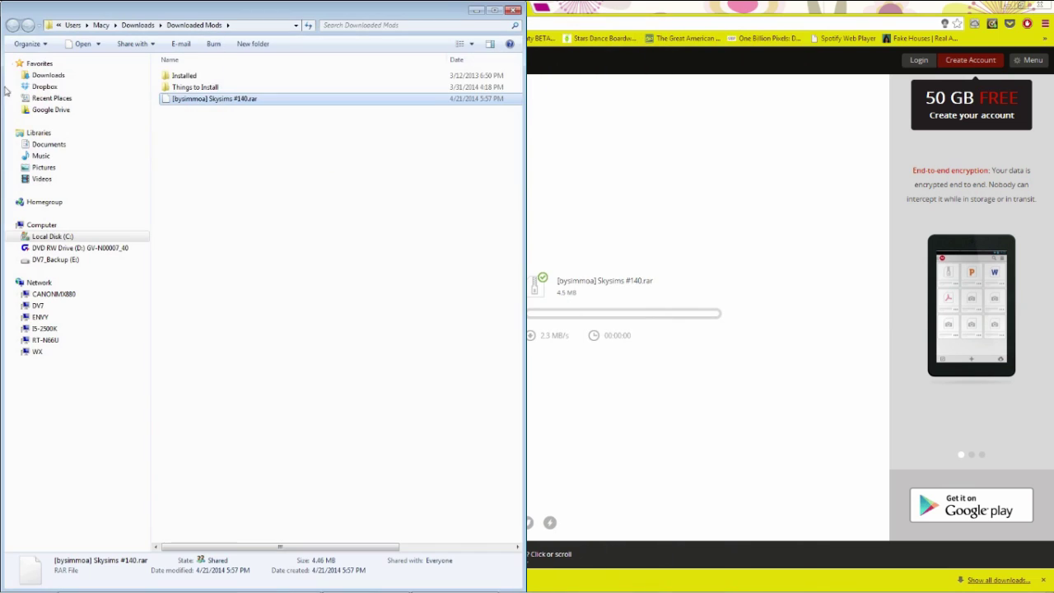
pyautogui.click(170, 584)
pyautogui.moveTo(414, 4); pyautogui.dragTo(1052, 24)
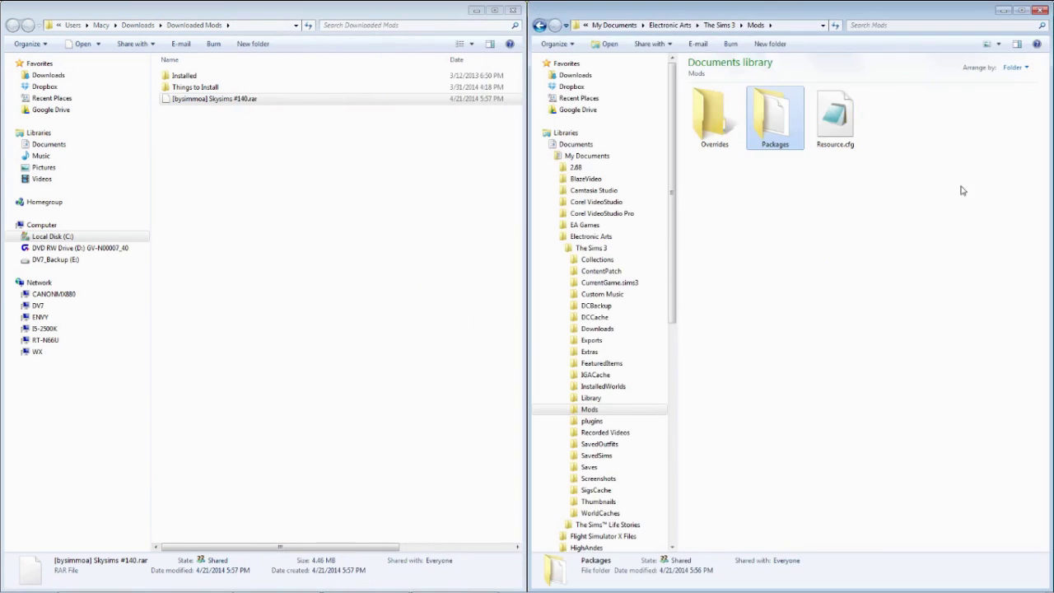
# Extract the Skysims #140 .rar here with 7-Zip, then delete the archive
pyautogui.rightClick(258, 100)
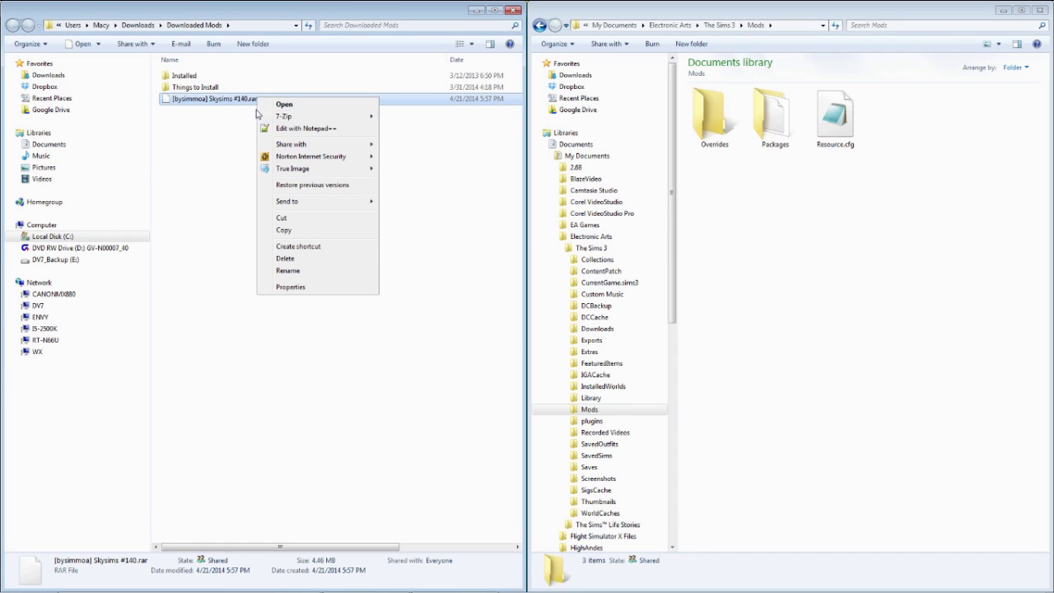
pyautogui.moveTo(295, 117)
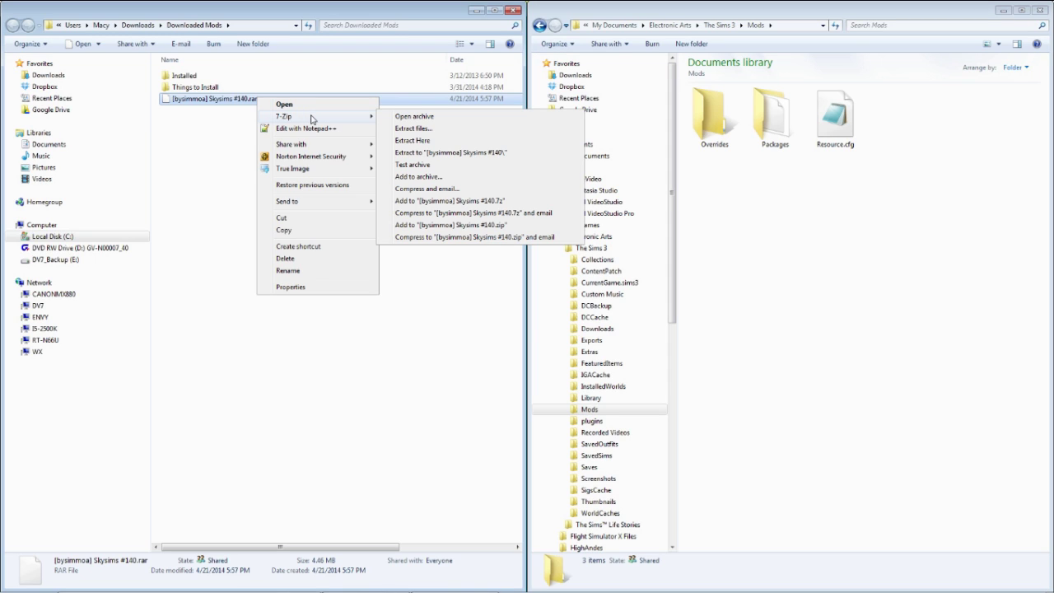
pyautogui.click(427, 141)
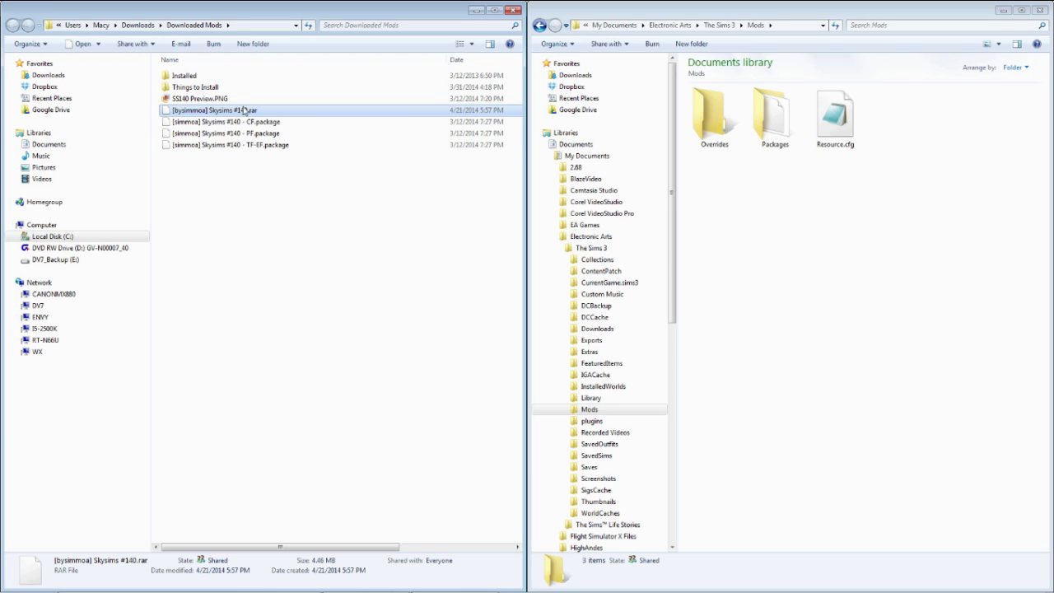
pyautogui.press('Delete')
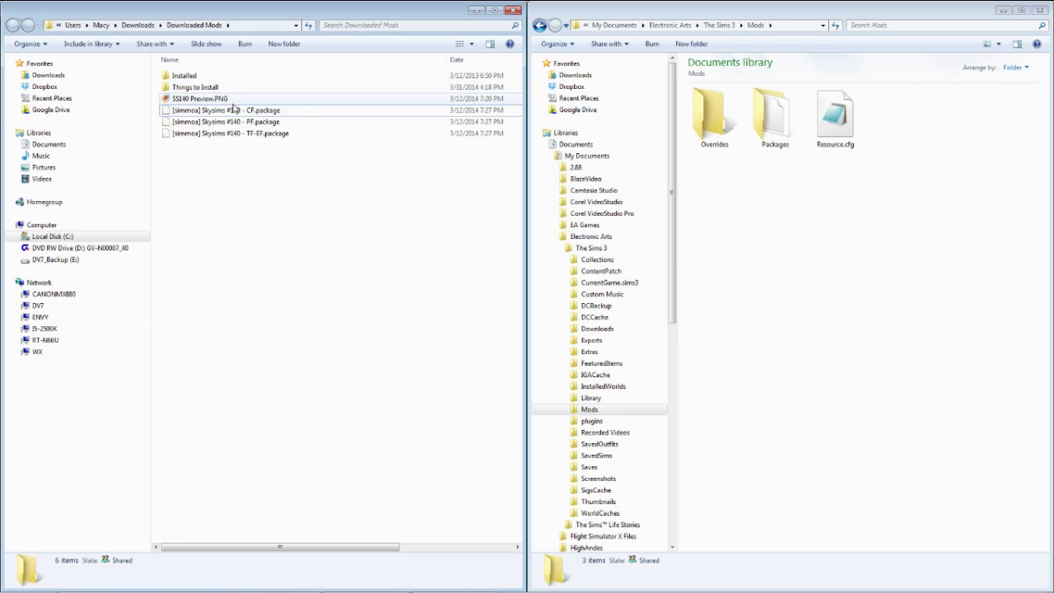
pyautogui.click(231, 101)
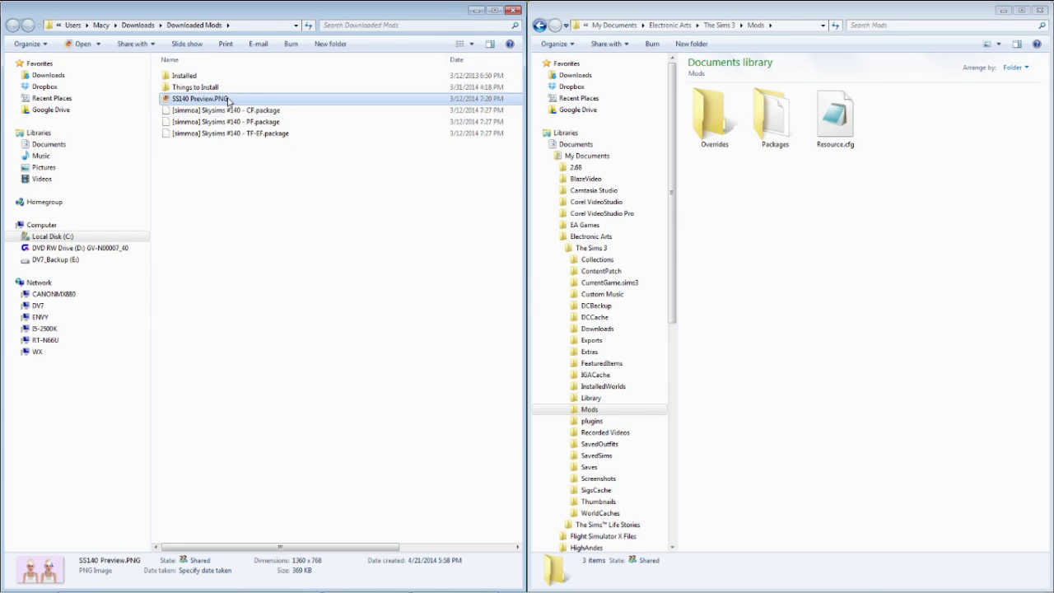
# View SS140 Preview.PNG in Photo Gallery, then move it into the Installed folder
pyautogui.doubleClick(229, 100)
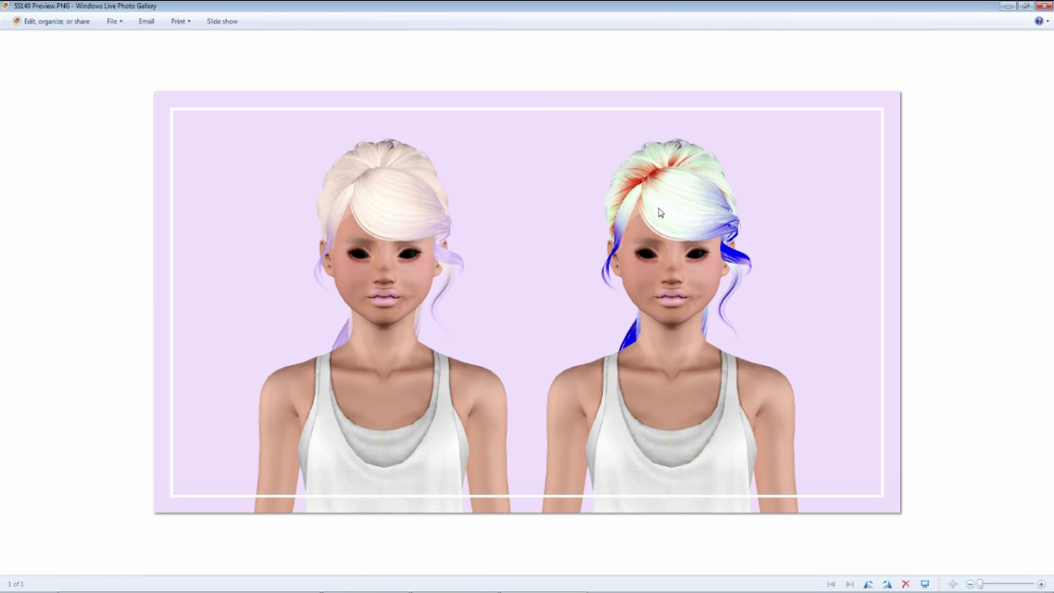
pyautogui.click(1043, 6)
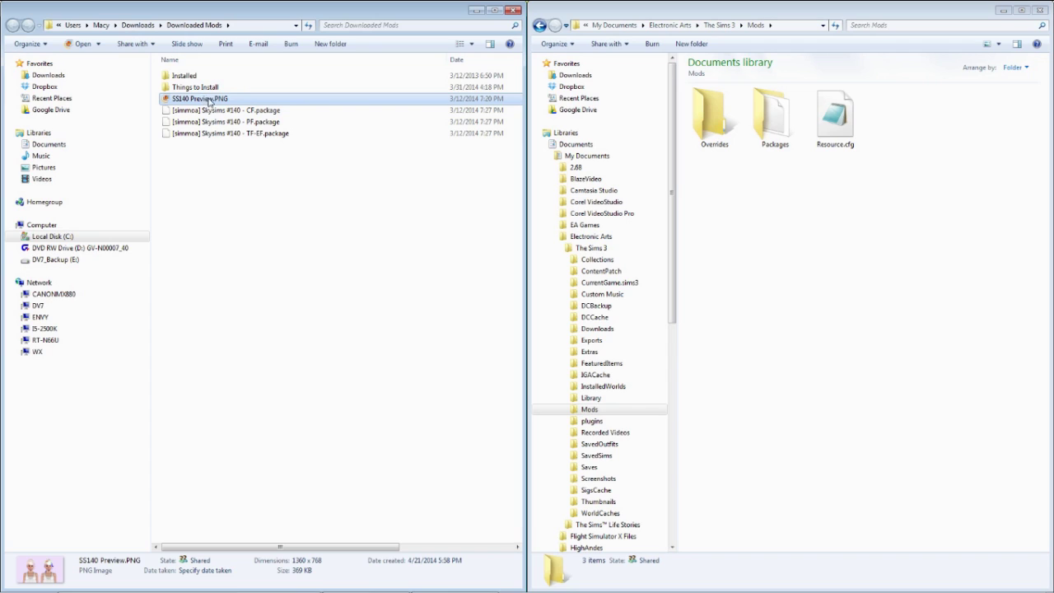
pyautogui.moveTo(213, 99); pyautogui.dragTo(205, 78)
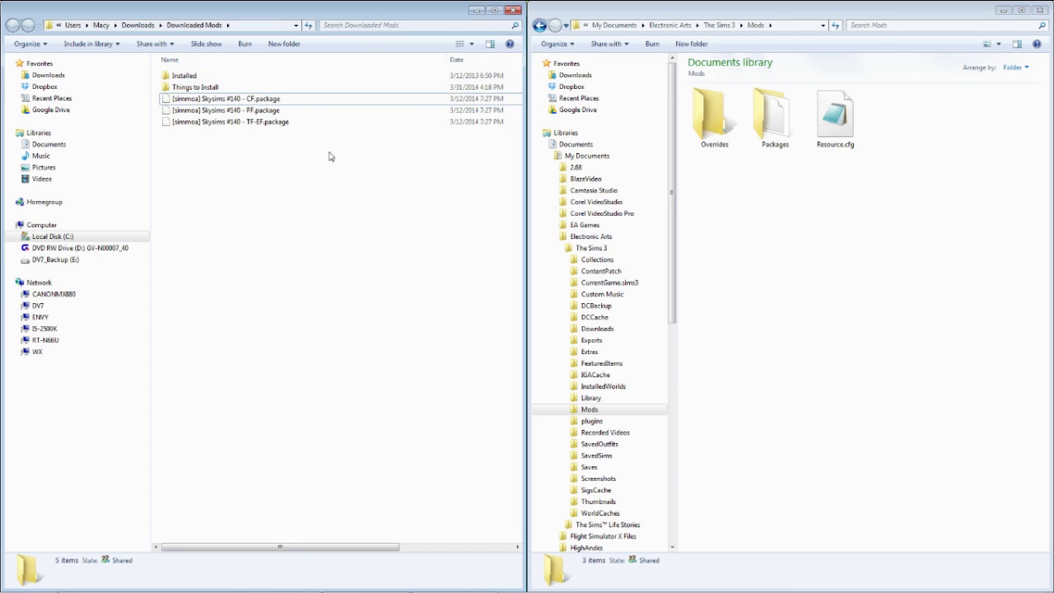
# Move the Skysims #140 PF and CF packages into Things to Install
pyautogui.click(279, 111)
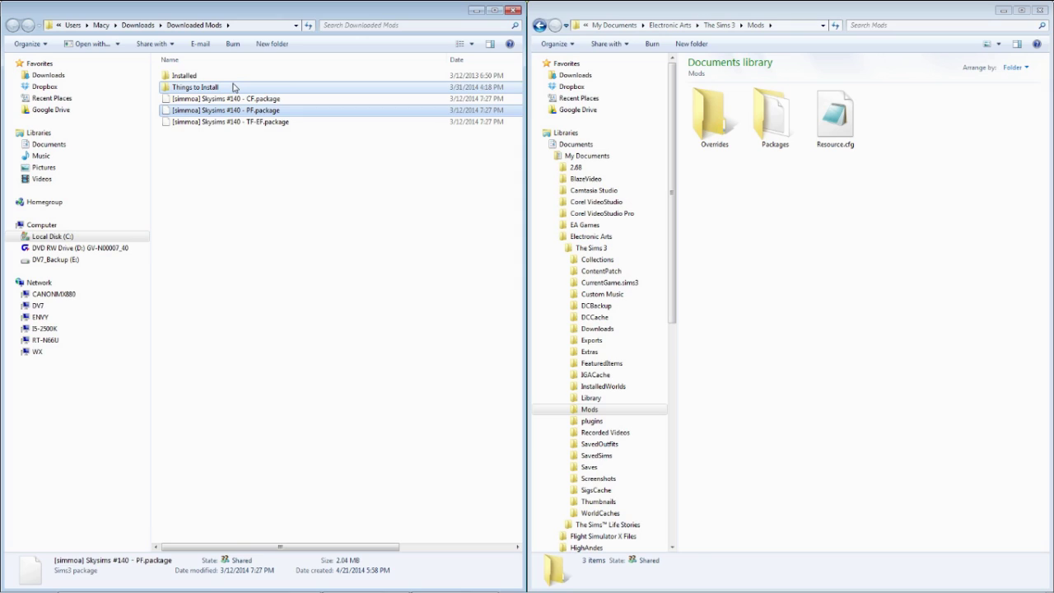
pyautogui.moveTo(233, 87); pyautogui.dragTo(234, 88)
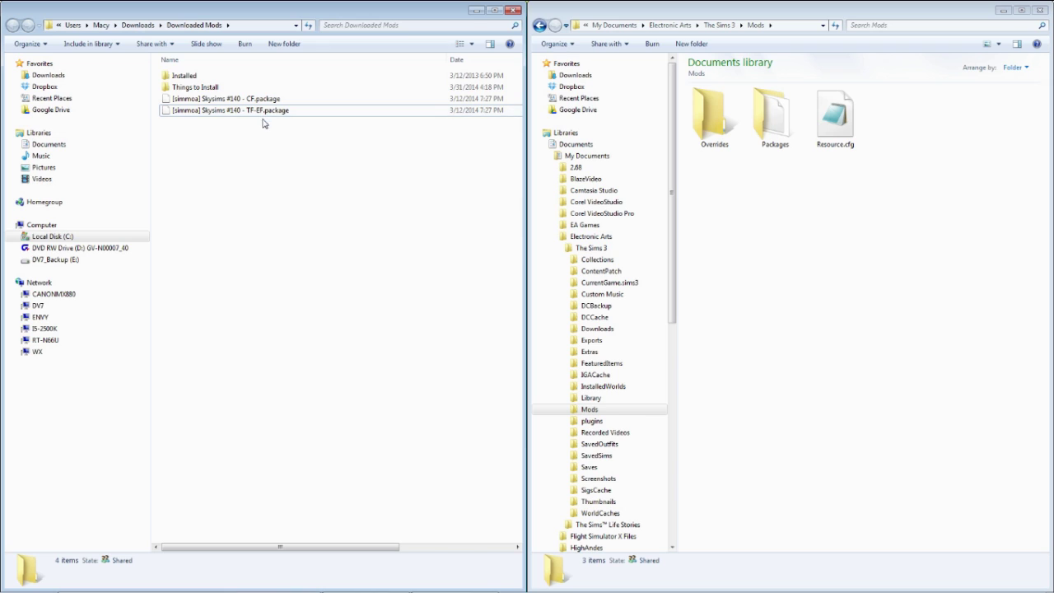
pyautogui.moveTo(353, 149); pyautogui.dragTo(315, 141)
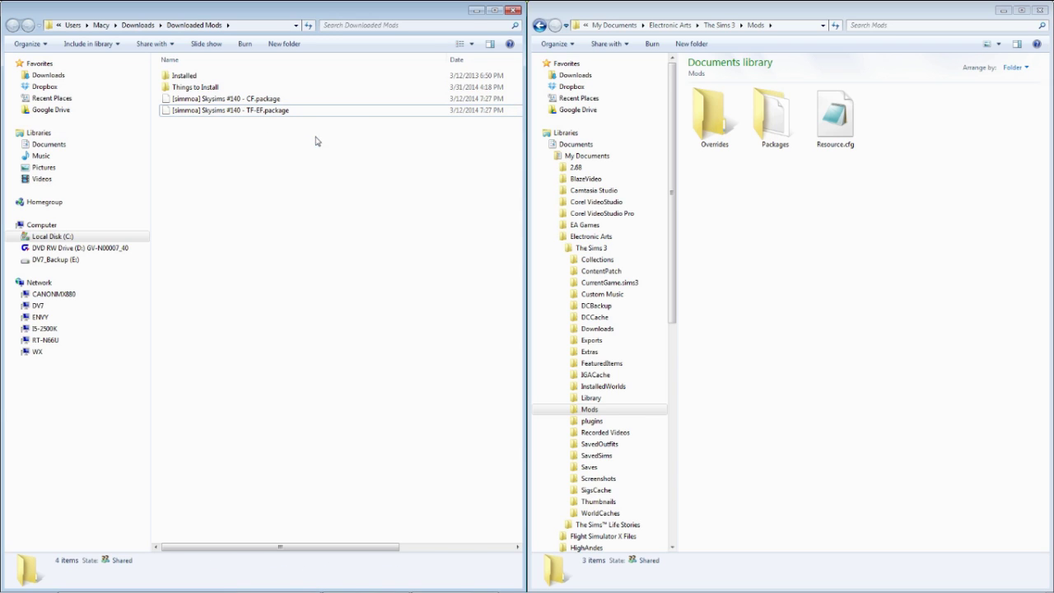
pyautogui.click(275, 114)
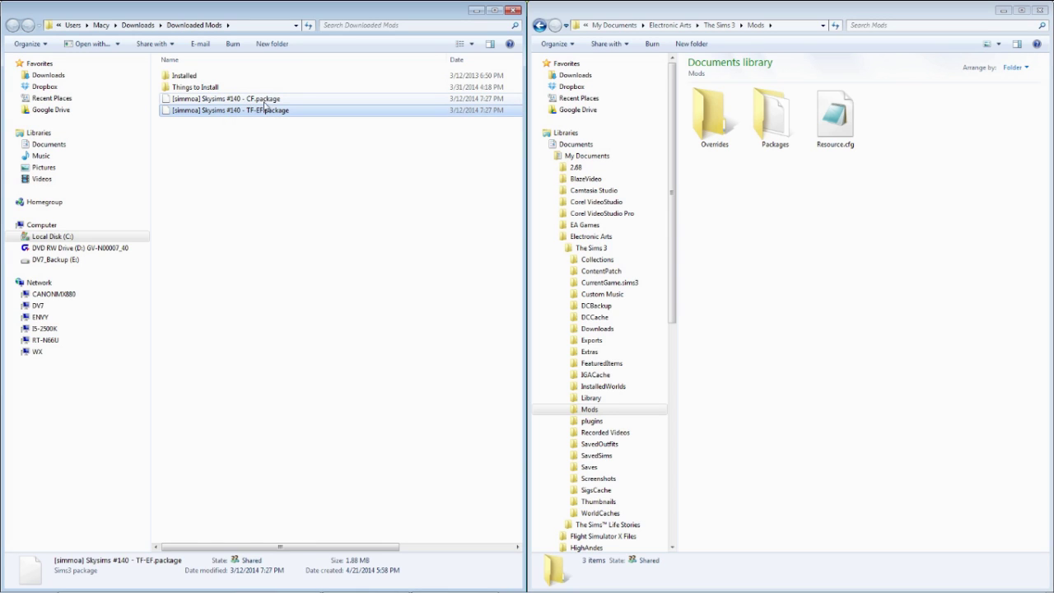
pyautogui.click(249, 104)
pyautogui.moveTo(274, 101); pyautogui.dragTo(270, 90)
# Move the Skysims #140 TF-EF package into Mods\Packages
pyautogui.doubleClick(775, 115)
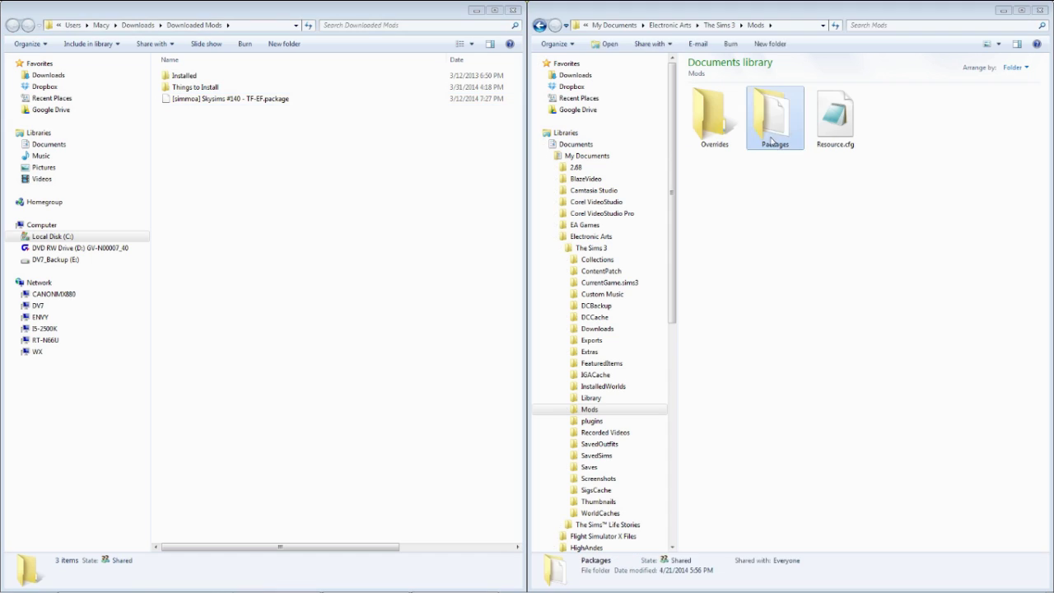
pyautogui.click(221, 104)
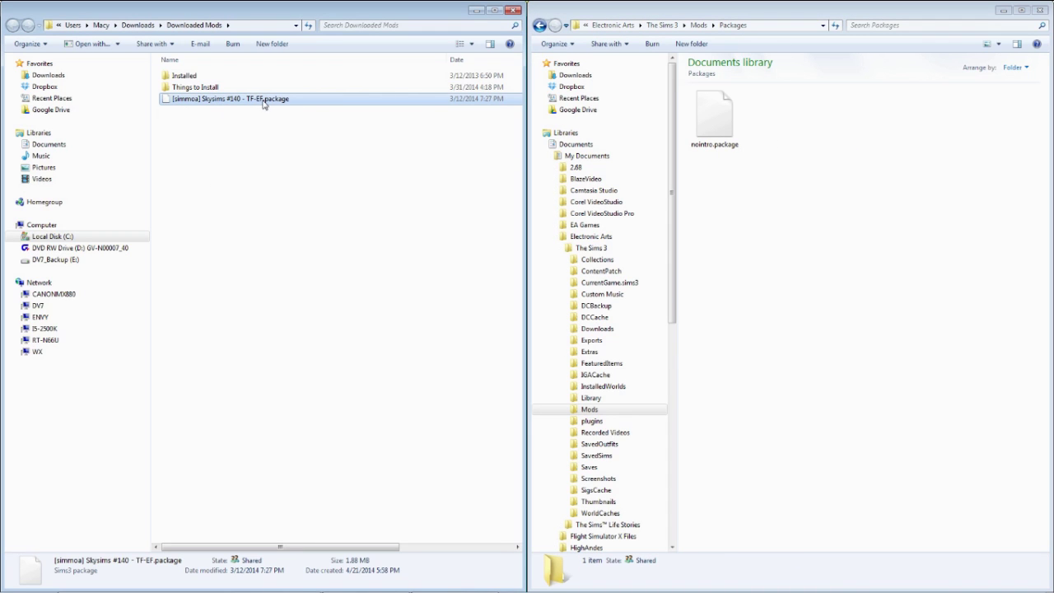
pyautogui.moveTo(260, 103); pyautogui.dragTo(912, 298)
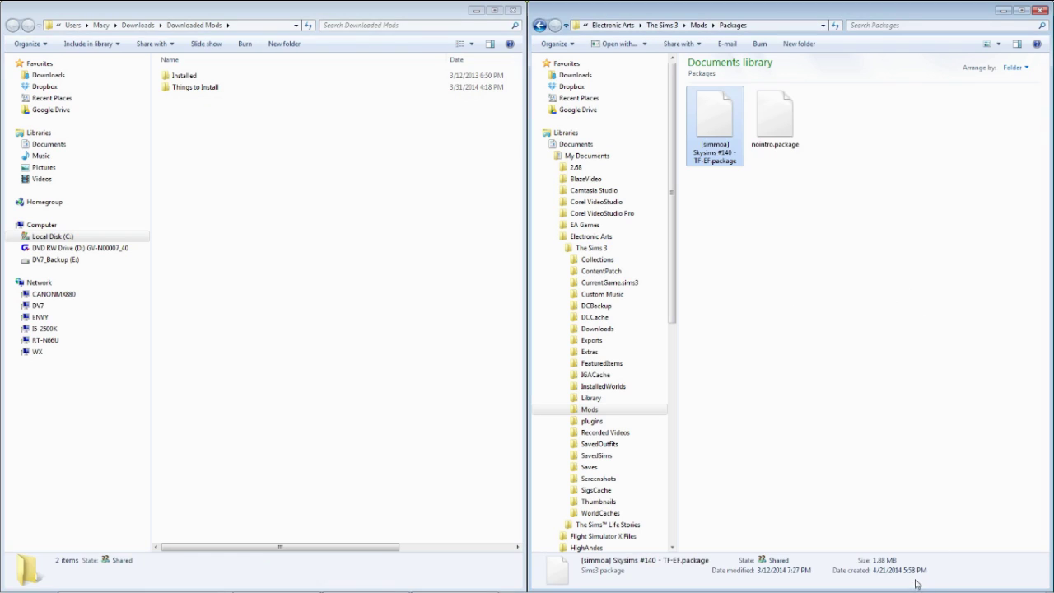
pyautogui.click(867, 430)
pyautogui.click(398, 277)
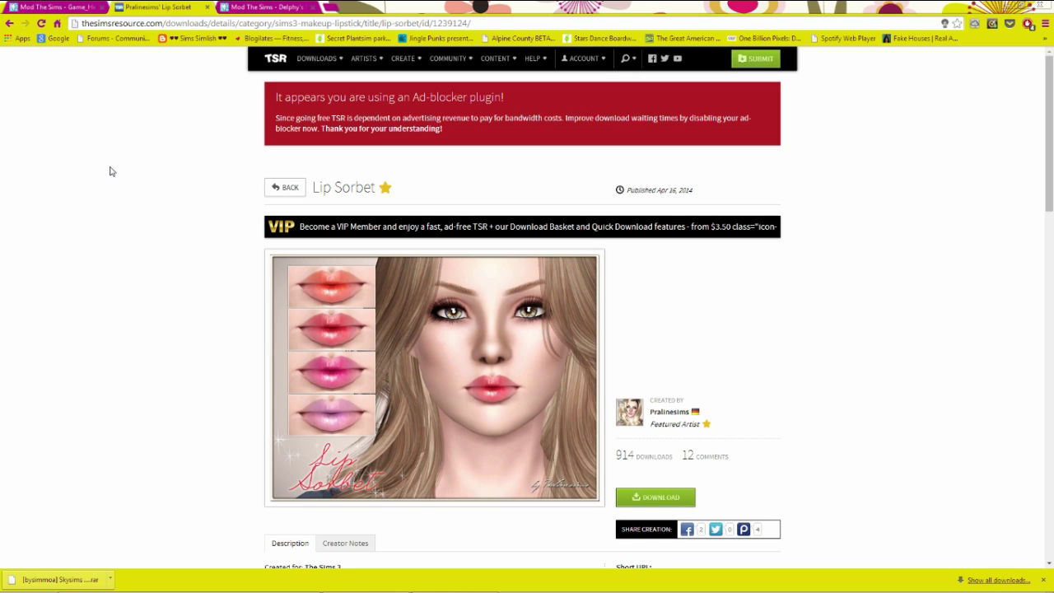
# Scroll the Lip Sorbet lipstick page and use its DOWNLOAD button to reach the download page
pyautogui.scroll(-1, 455, 233)
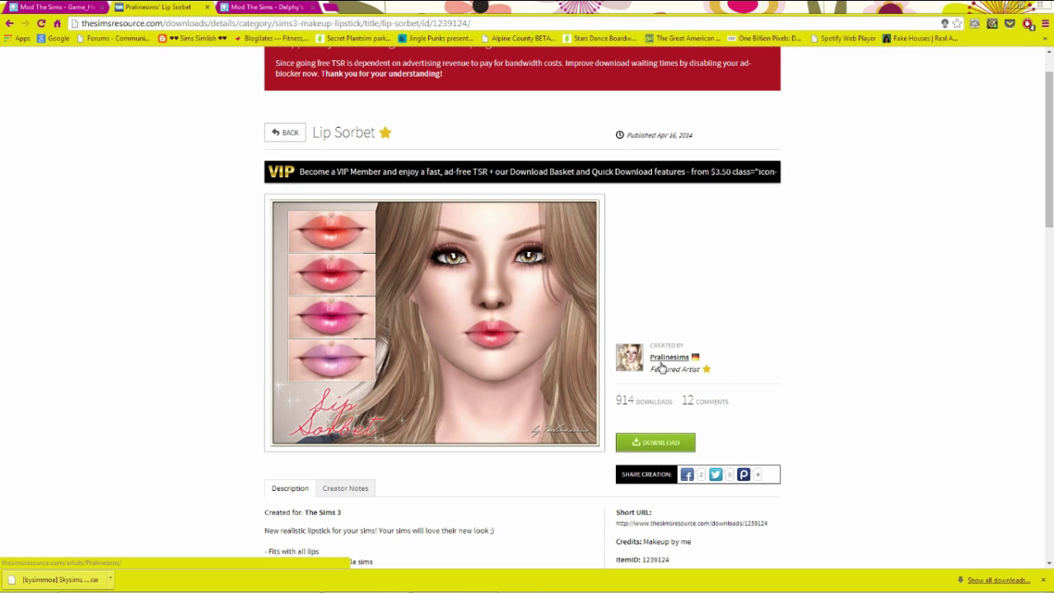
pyautogui.scroll(1, 783, 326)
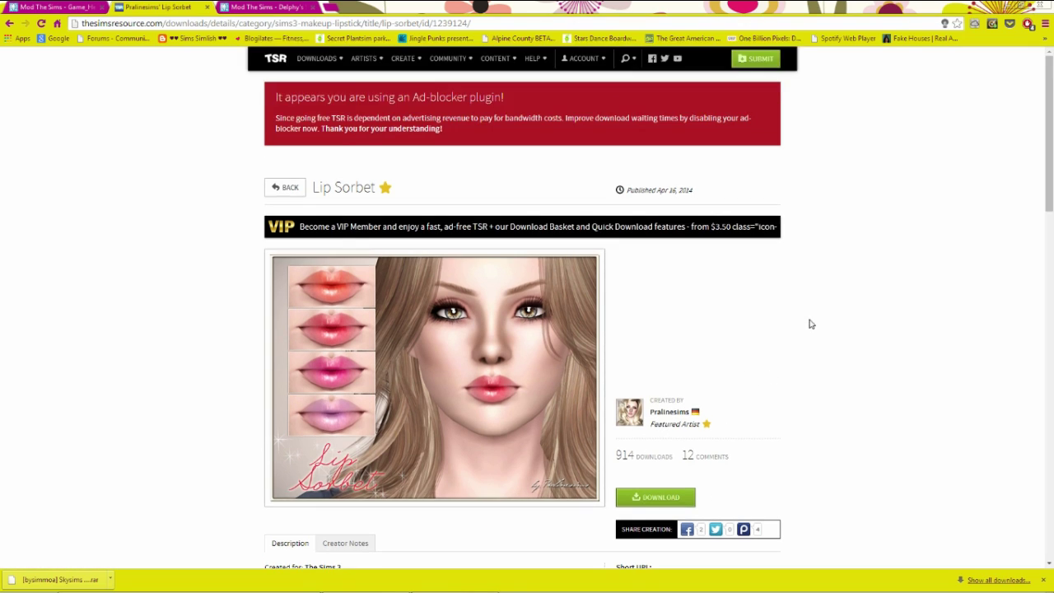
pyautogui.scroll(-1, 792, 377)
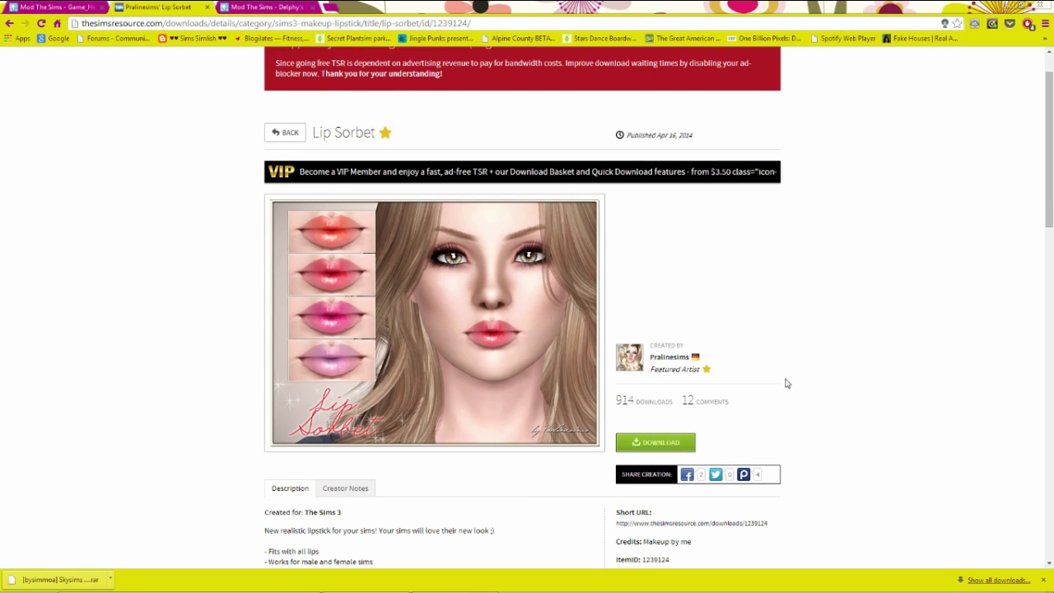
pyautogui.click(653, 445)
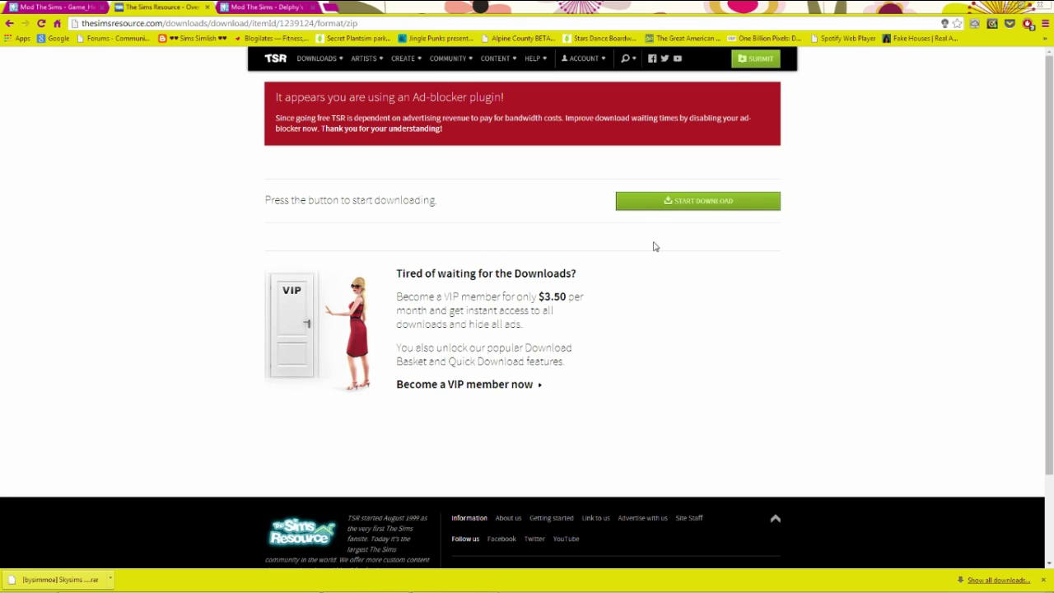
# Save [PS] Lip Sorbet.sims3pack into Downloaded Mods and open its containing folder
pyautogui.click(671, 201)
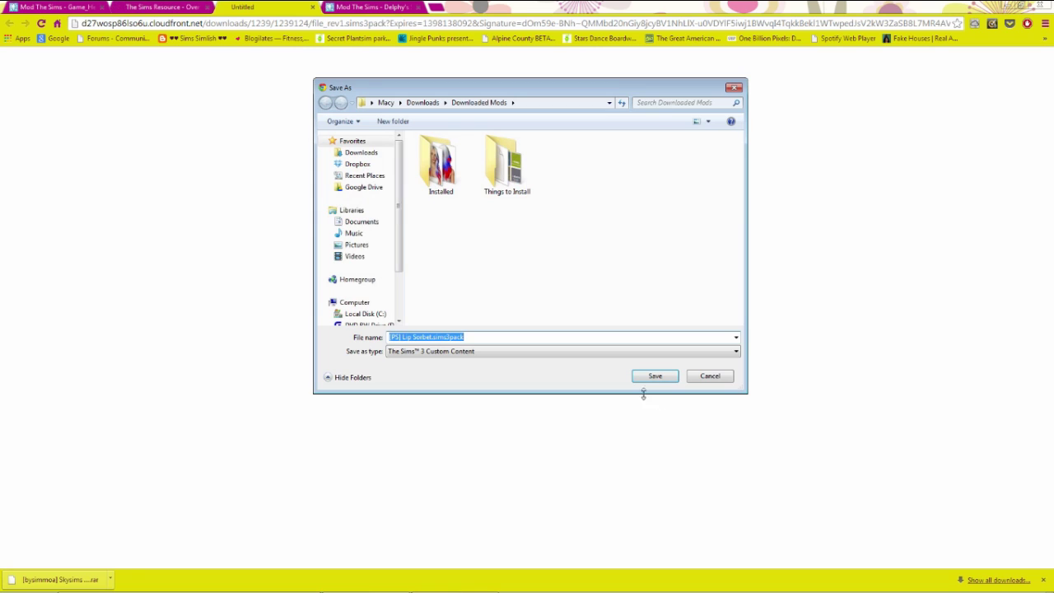
pyautogui.click(655, 376)
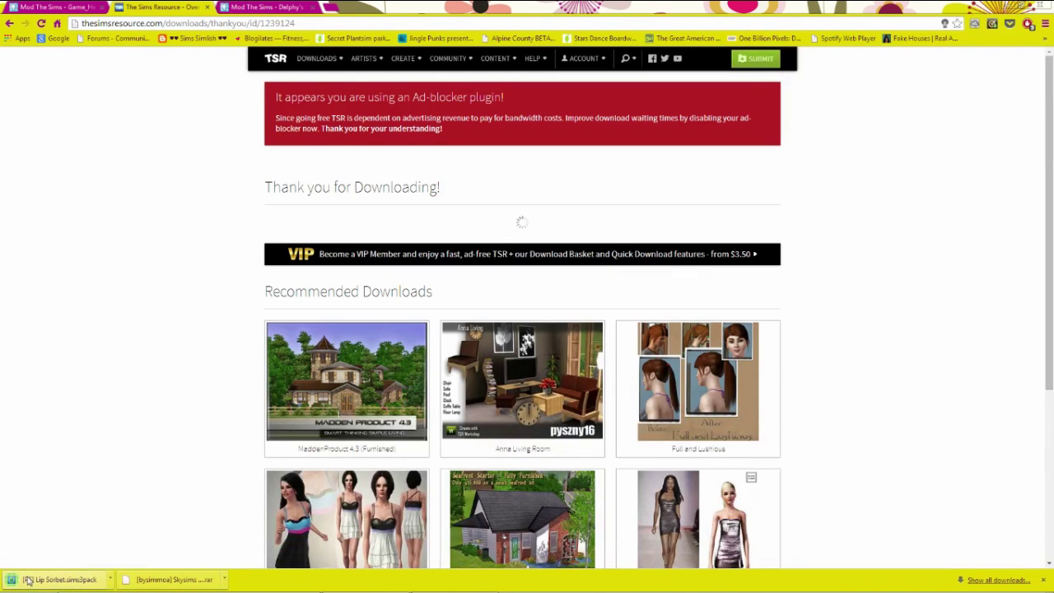
pyautogui.rightClick(58, 580)
pyautogui.click(33, 516)
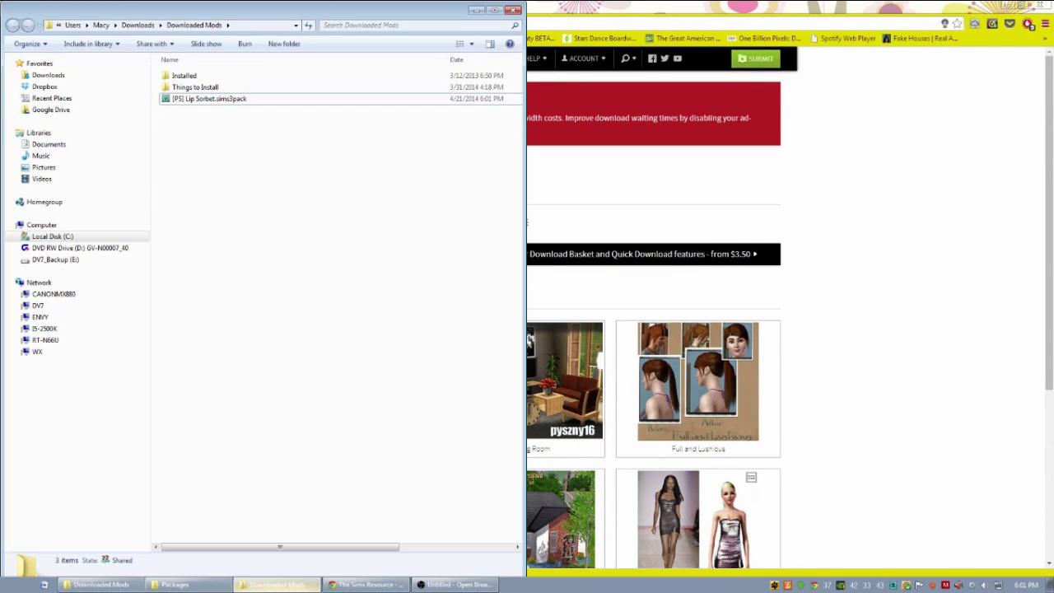
# Close the second Downloaded Mods window and switch back to Chrome's Thank You page
pyautogui.click(174, 584)
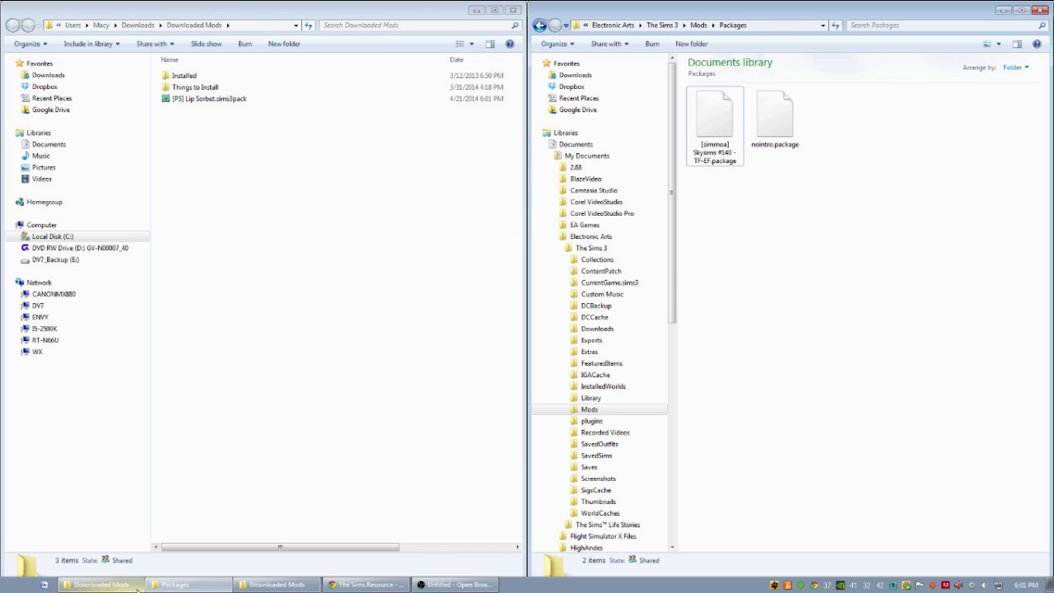
pyautogui.click(272, 584)
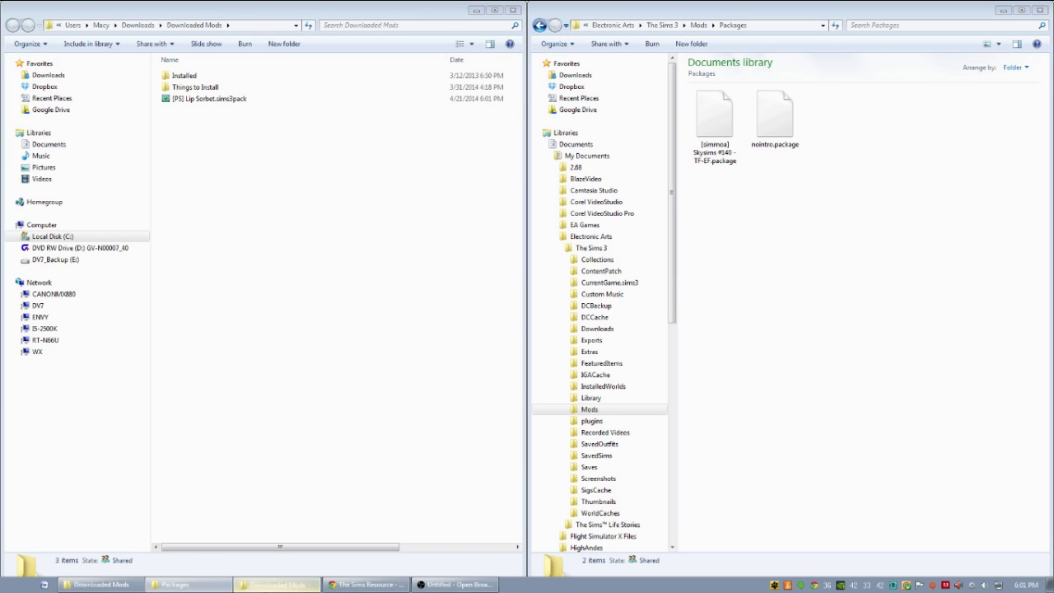
pyautogui.click(127, 586)
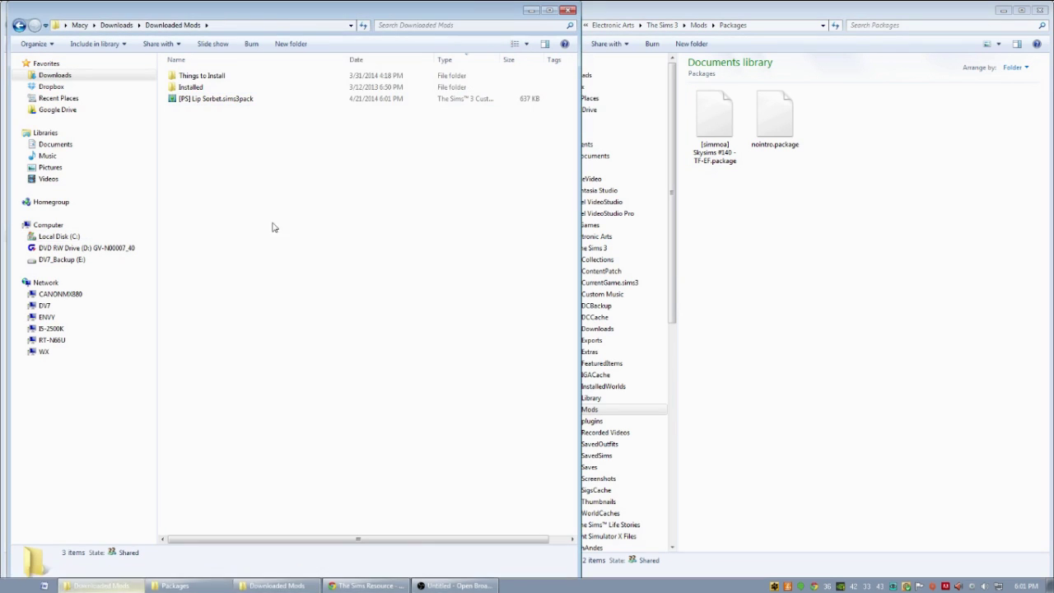
pyautogui.click(569, 7)
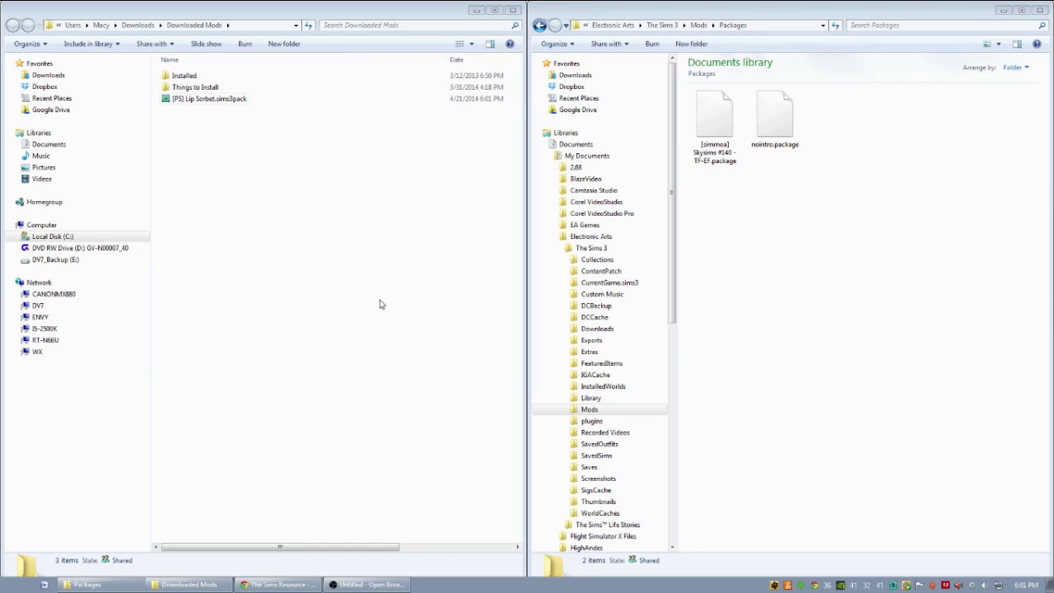
pyautogui.click(333, 437)
pyautogui.moveTo(91, 586)
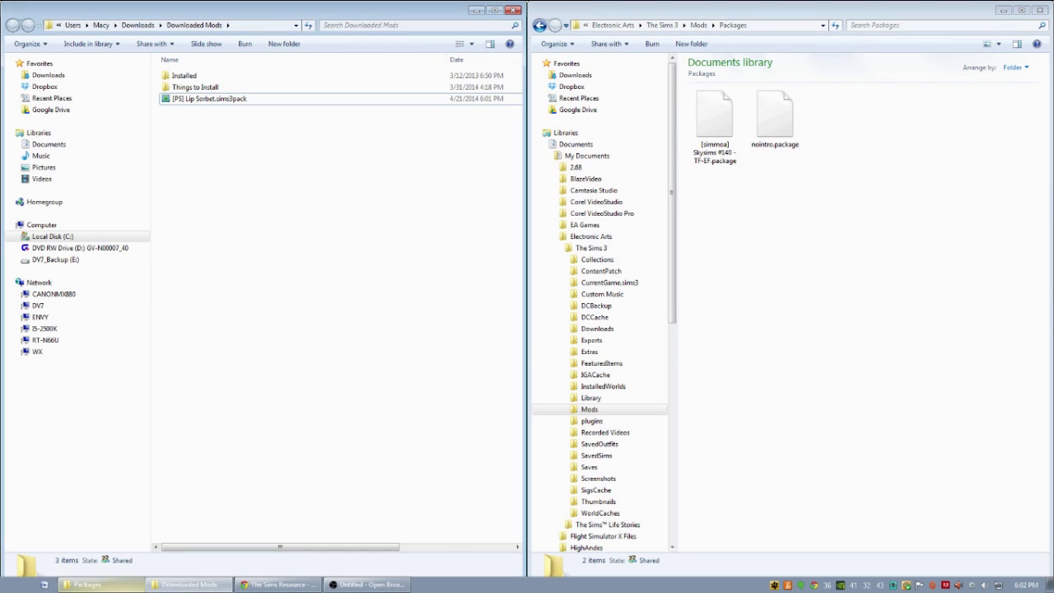
pyautogui.click(278, 585)
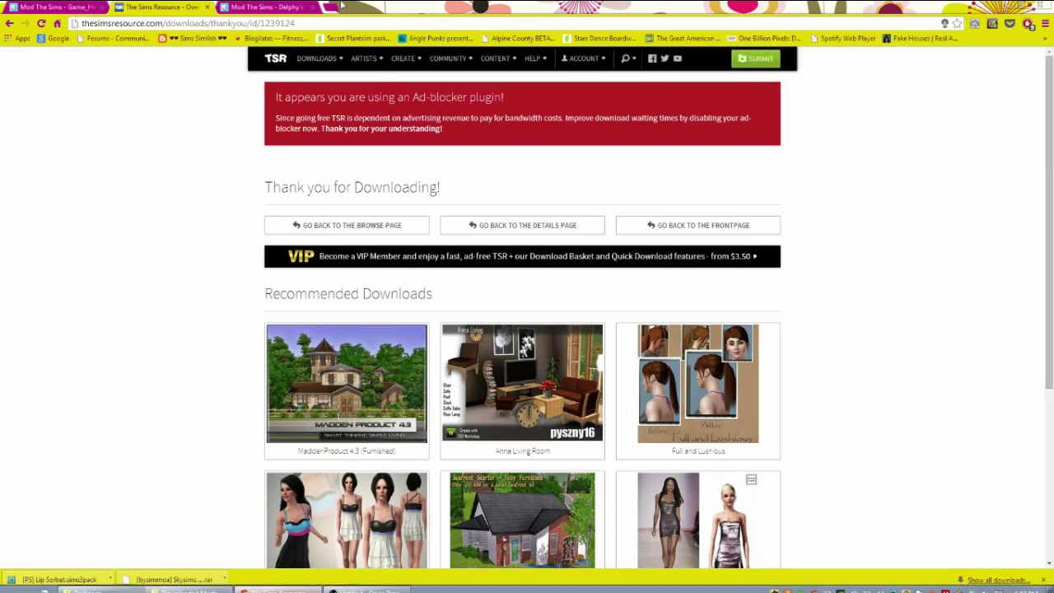
# On the Mod The Sims Multi-Extracter page, view the Files list, then return to Description
pyautogui.click(268, 6)
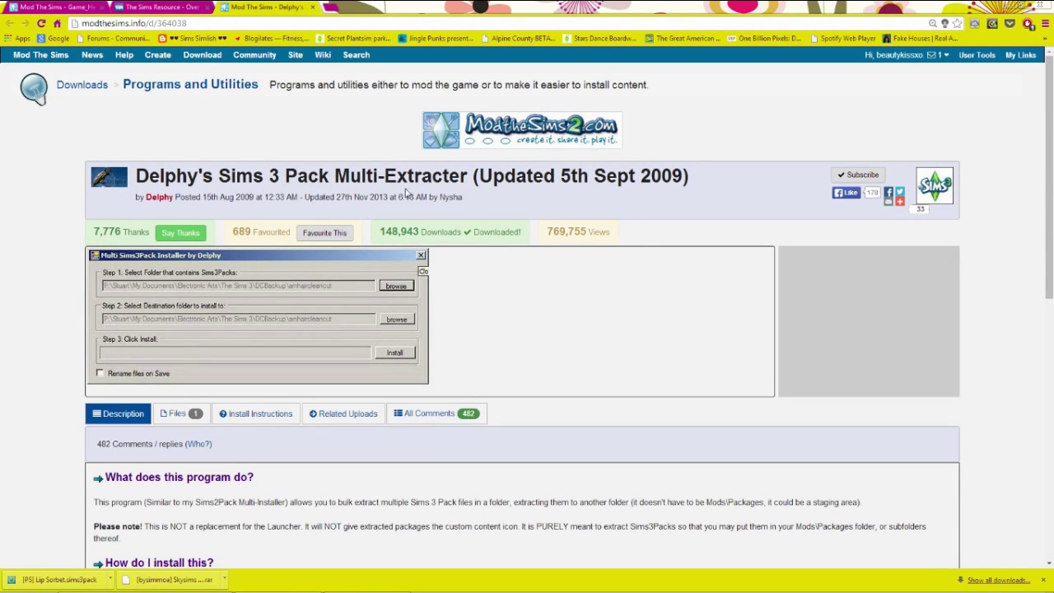
pyautogui.scroll(-1, 601, 402)
pyautogui.click(185, 358)
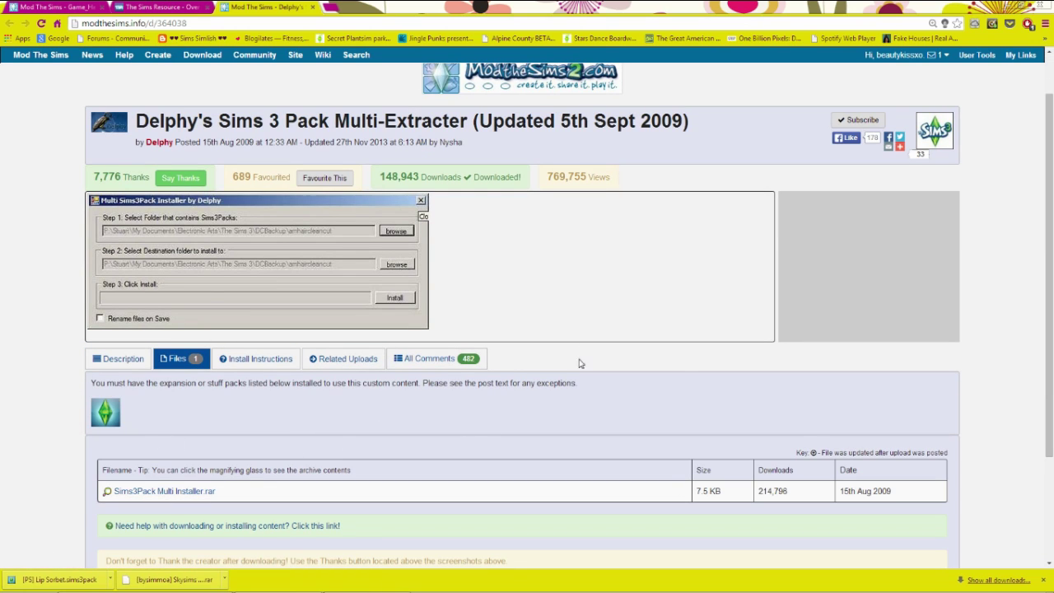
pyautogui.click(137, 364)
# Read through the extractor's usage instructions, then minimise Chrome to show the desktop
pyautogui.scroll(-3, 421, 370)
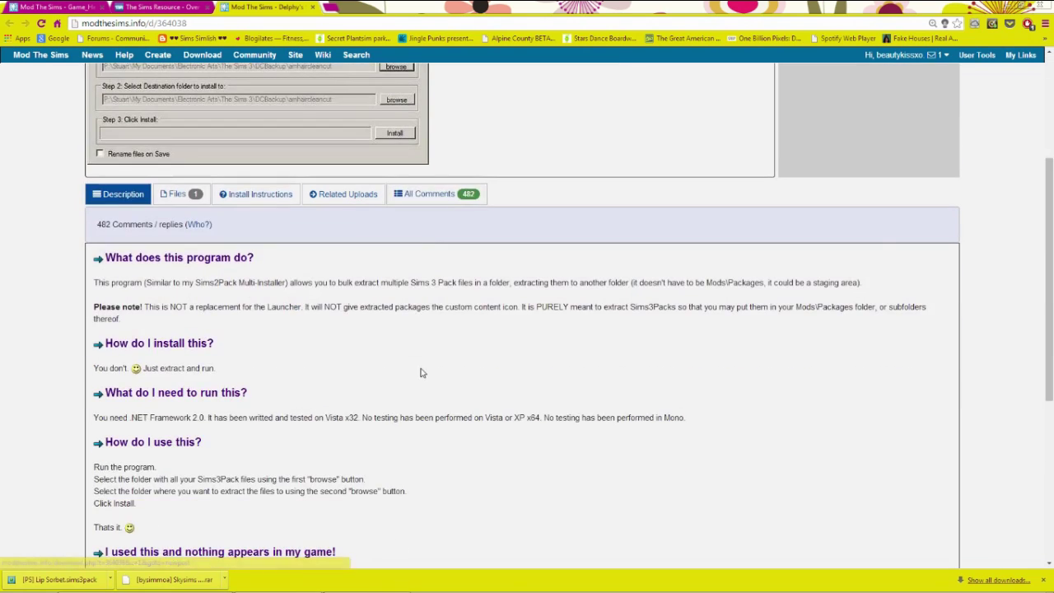
pyautogui.scroll(-2, 414, 372)
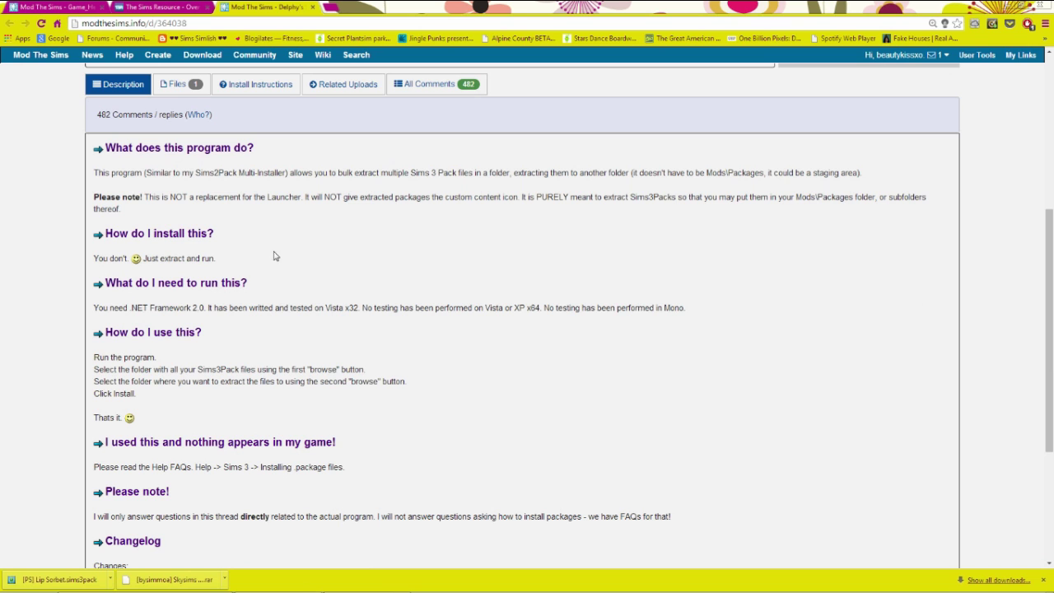
pyautogui.scroll(5, 164, 275)
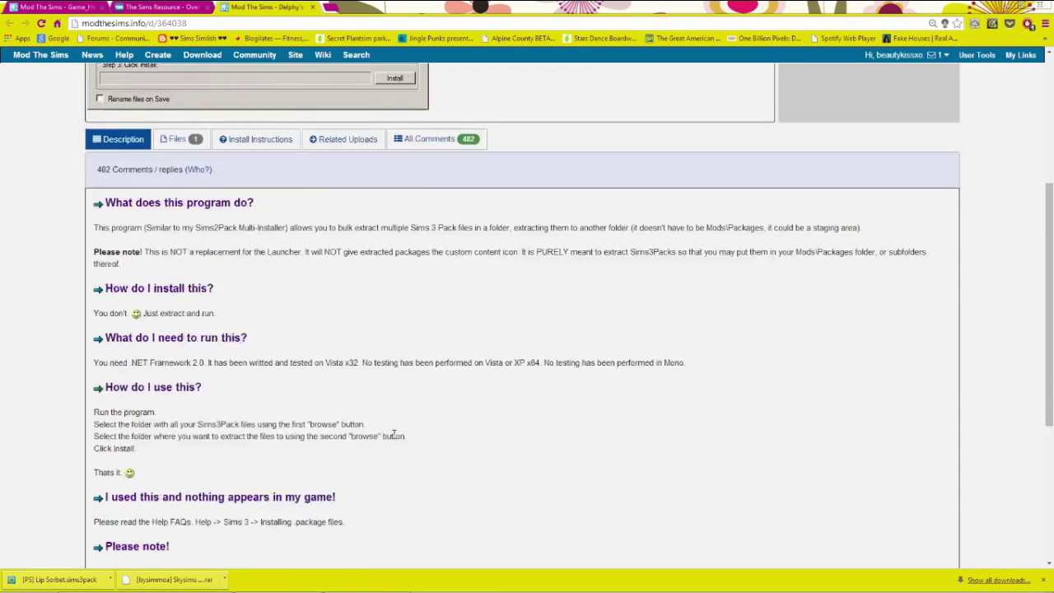
pyautogui.scroll(1, 235, 395)
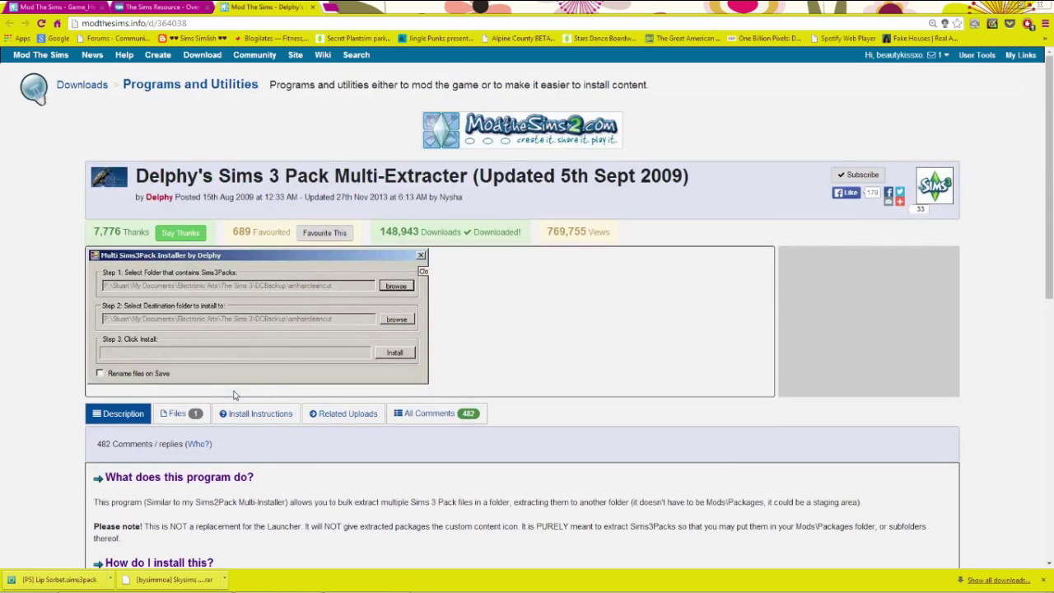
pyautogui.click(280, 585)
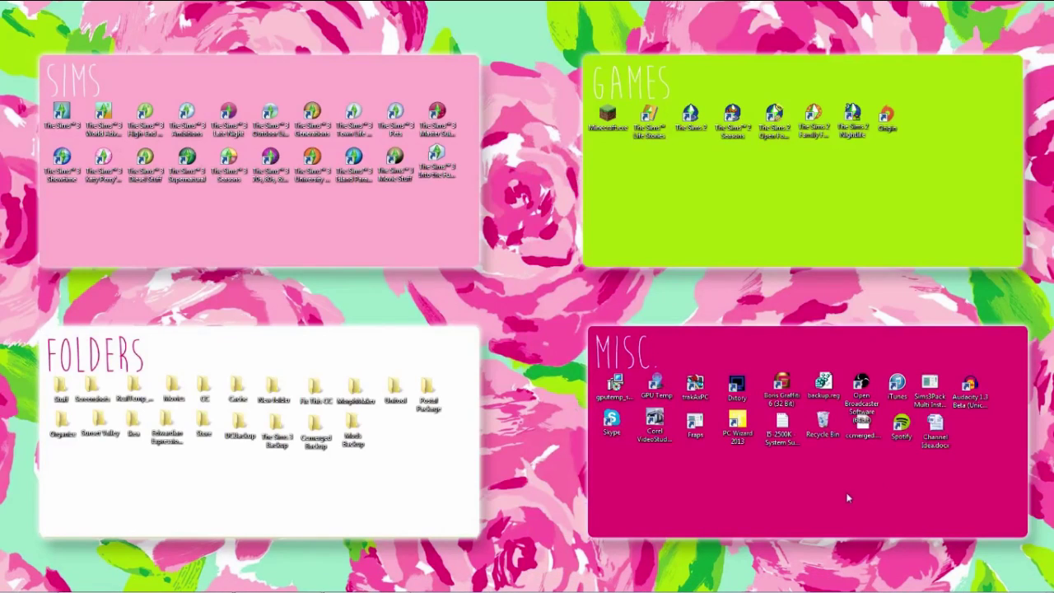
# Run Sims3Pack Multi Installer on Downloaded Mods with Rename files on Save, producing [PS] Lip Sorbet.package
pyautogui.doubleClick(931, 388)
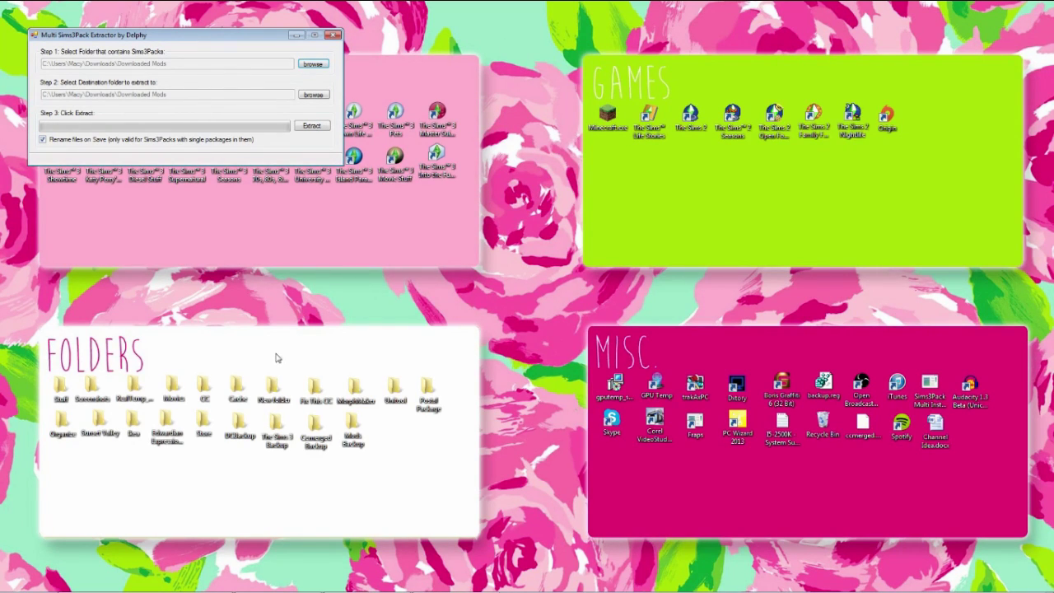
pyautogui.moveTo(247, 578)
pyautogui.click(312, 125)
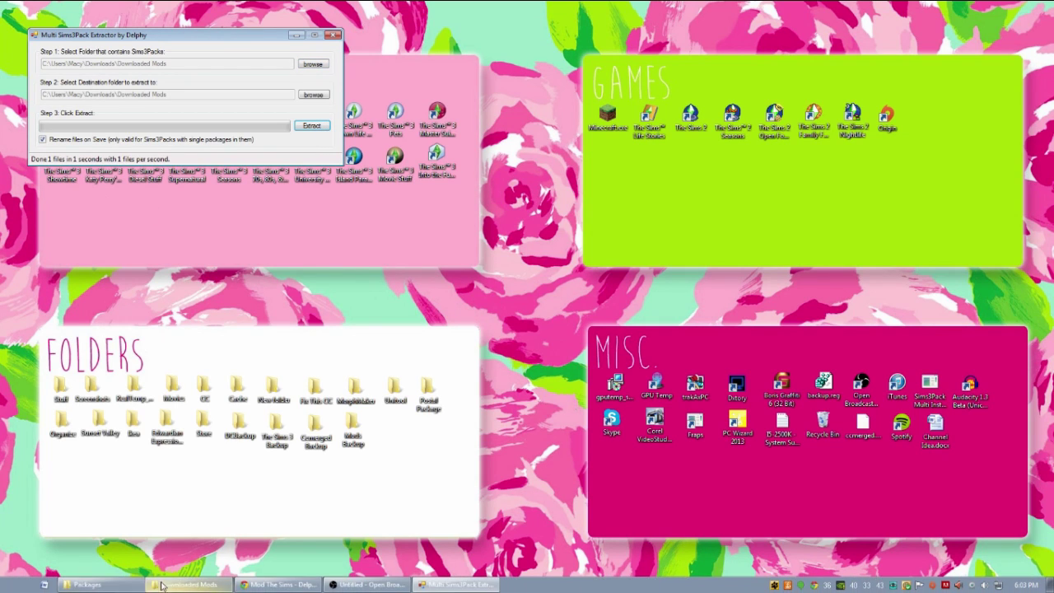
pyautogui.click(86, 585)
# File the [PS] Lip Sorbet .sims3pack into the Things to Install folder
pyautogui.click(187, 584)
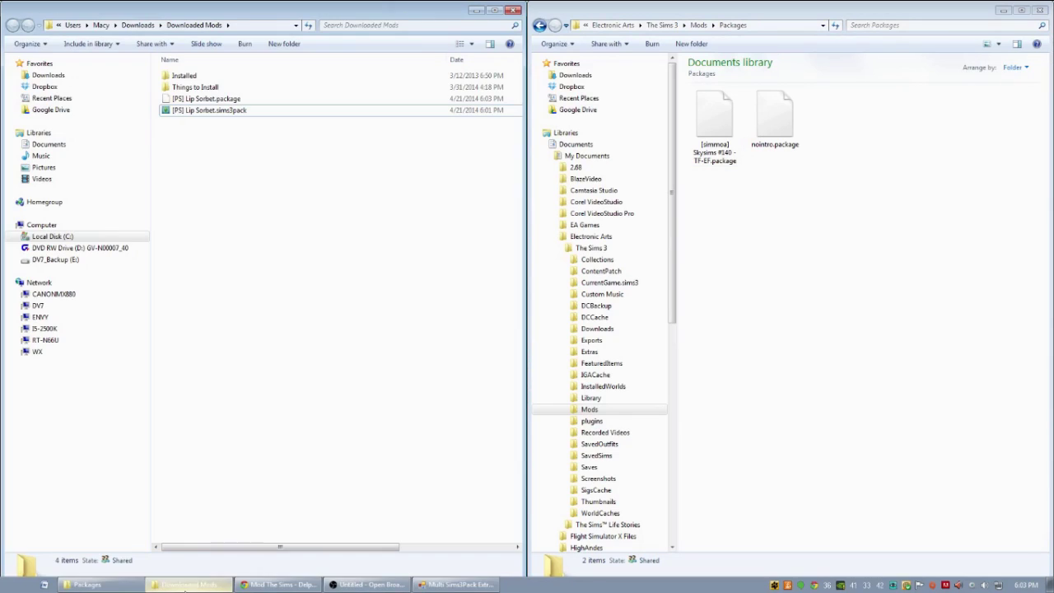
pyautogui.click(233, 116)
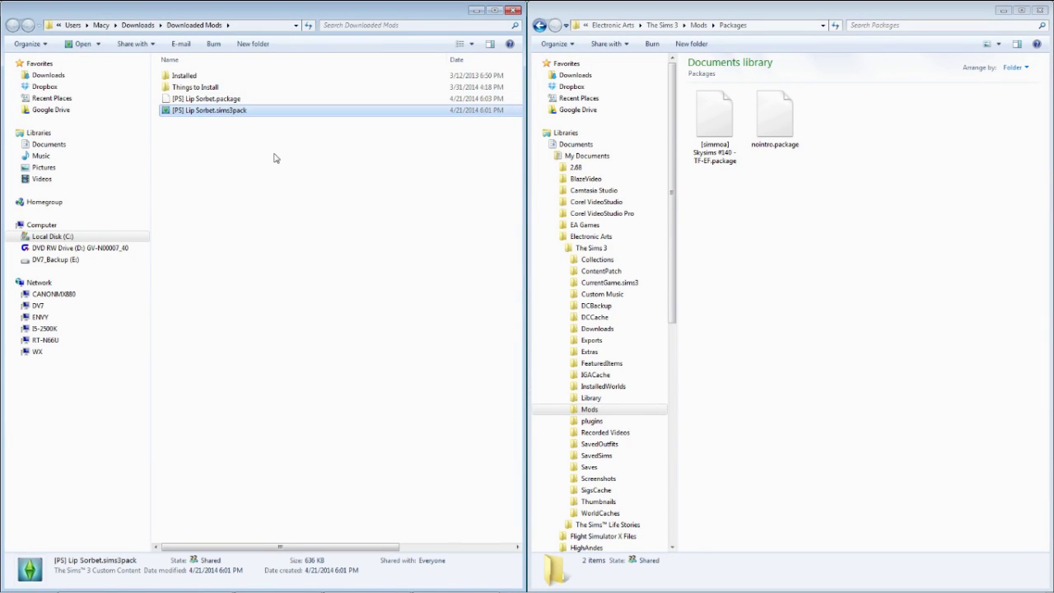
pyautogui.moveTo(223, 116); pyautogui.dragTo(207, 86)
# Move [PS] Lip Sorbet.package into Mods\Packages and close Downloaded Mods
pyautogui.click(241, 105)
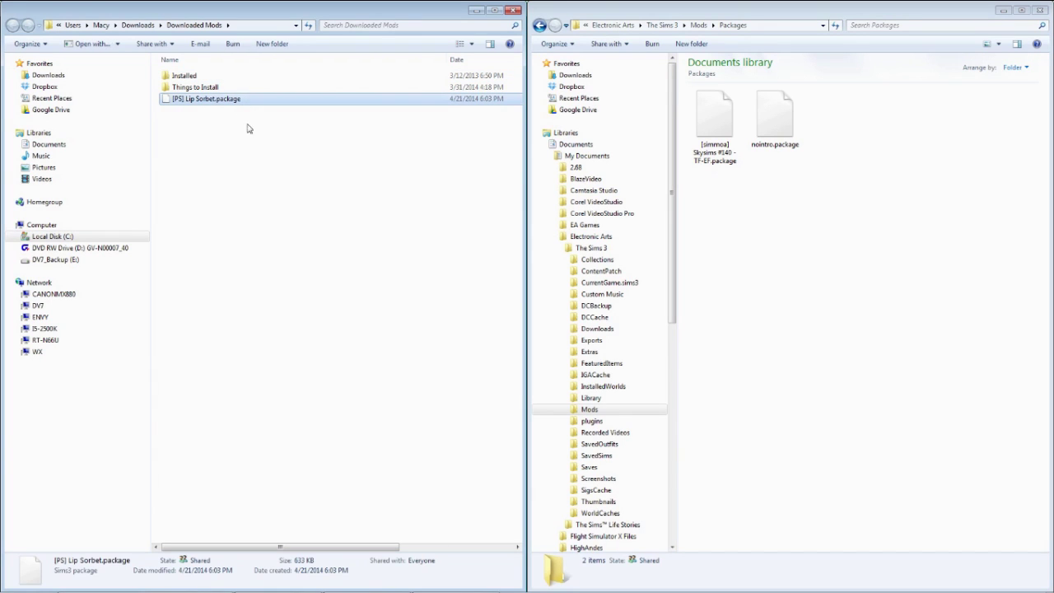
pyautogui.moveTo(235, 102); pyautogui.dragTo(922, 191)
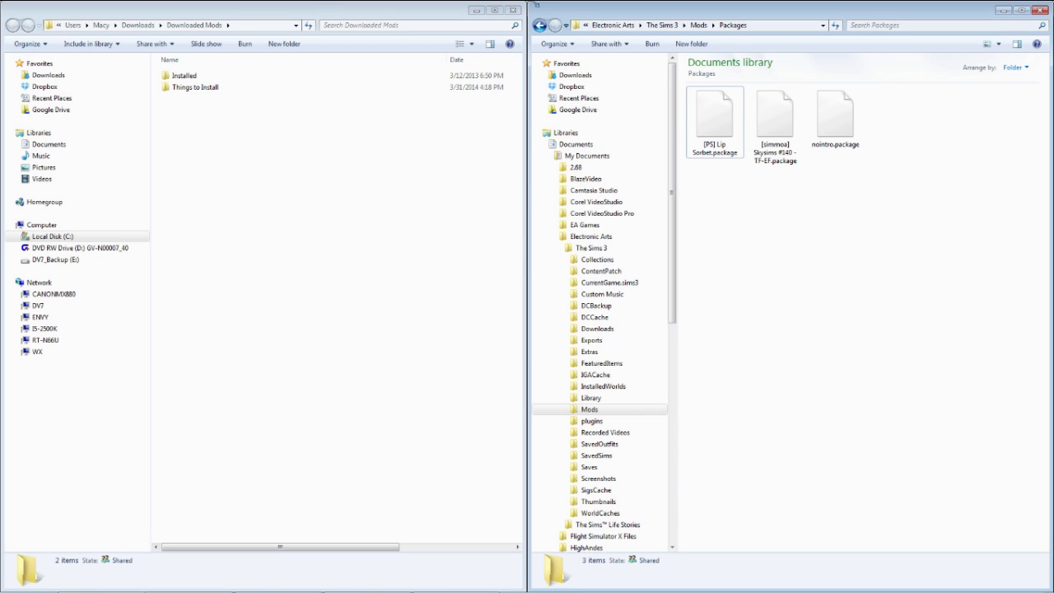
pyautogui.click(511, 11)
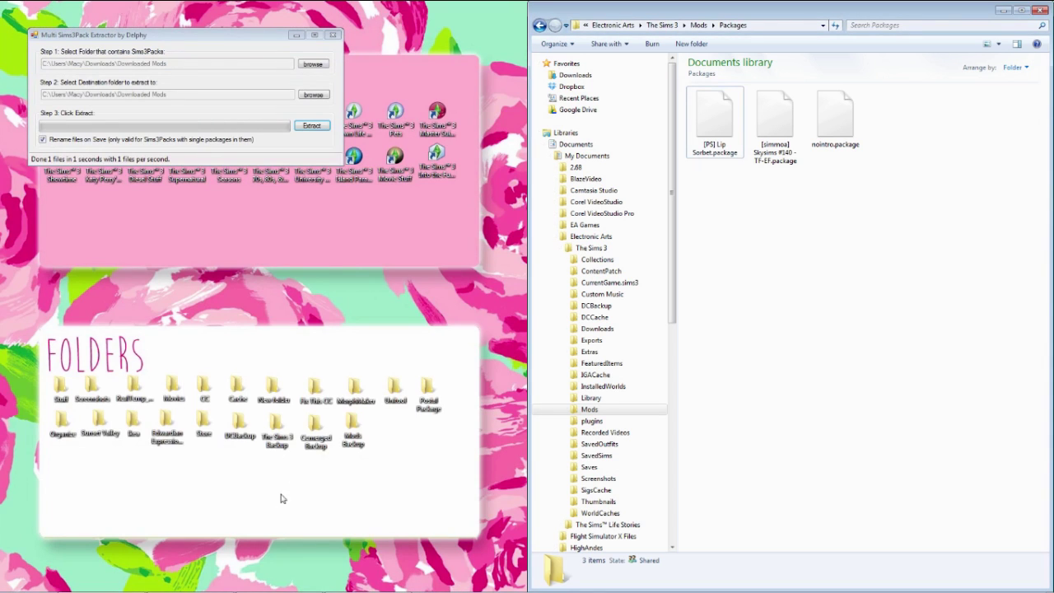
# Open Mods Backup from the desktop and navigate into its Mods\Packages folder
pyautogui.doubleClick(361, 435)
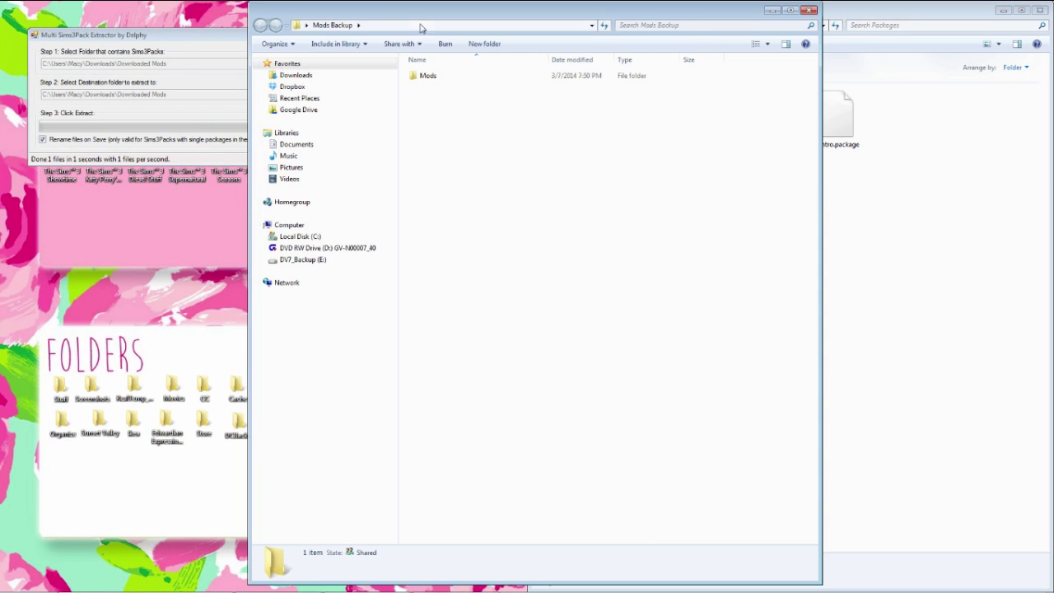
pyautogui.moveTo(421, 25); pyautogui.dragTo(245, 29)
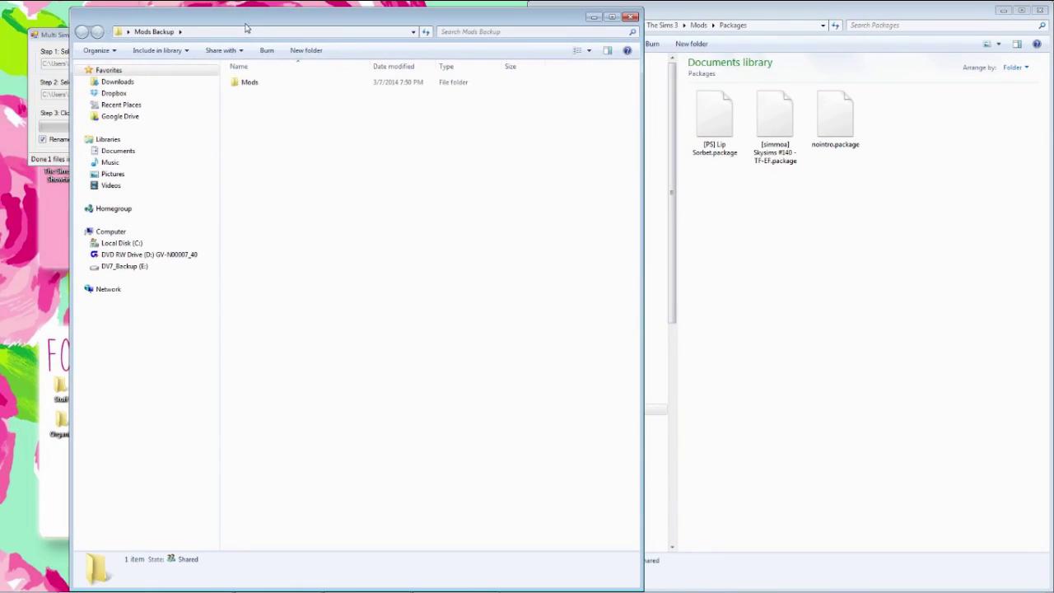
pyautogui.doubleClick(276, 82)
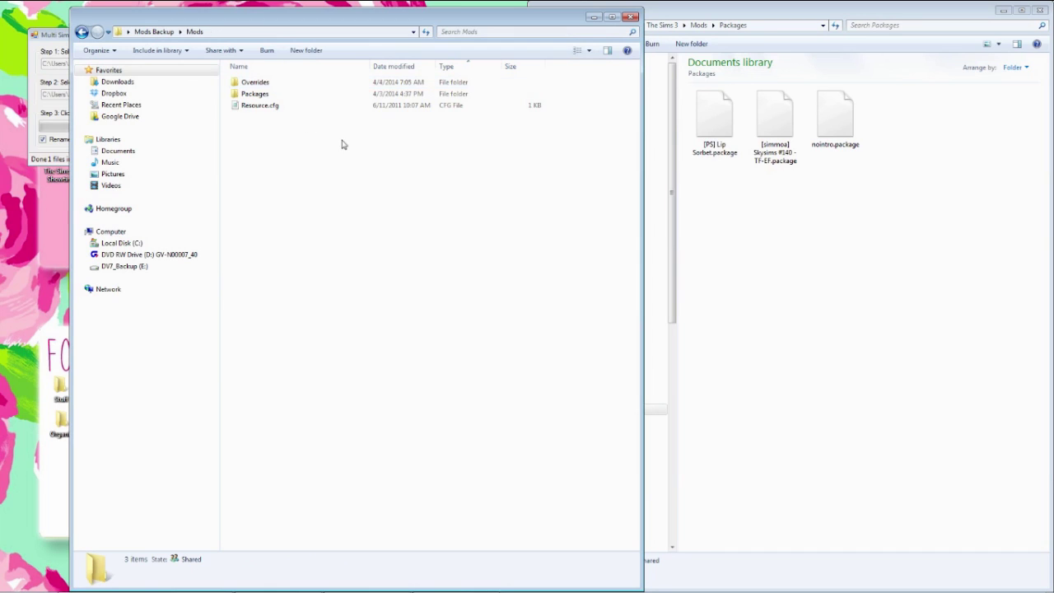
pyautogui.doubleClick(260, 94)
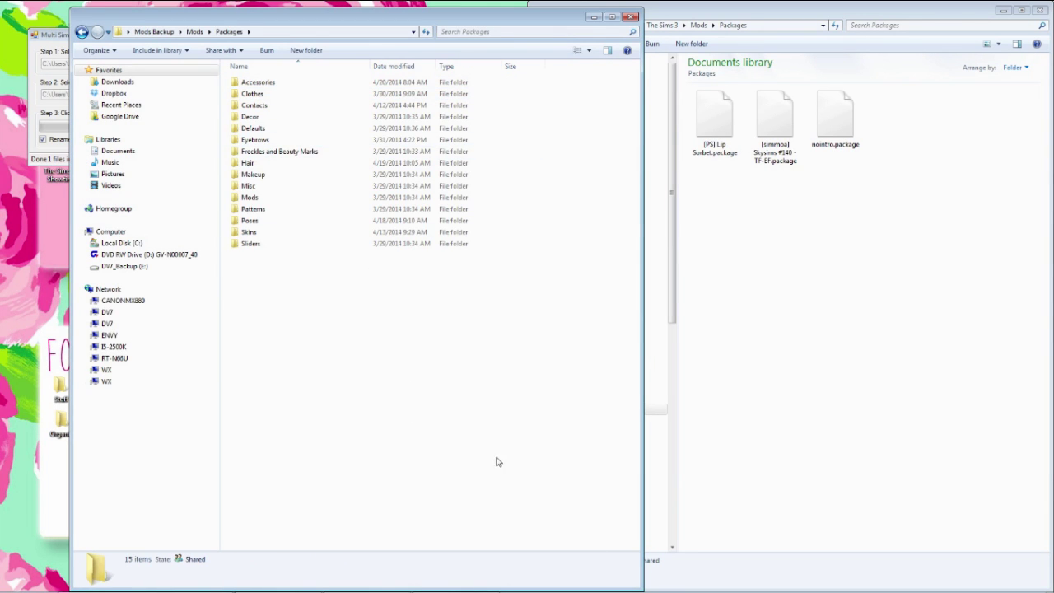
# Peek into the Accessories and Makeup subfolders, returning to Packages each time
pyautogui.doubleClick(258, 84)
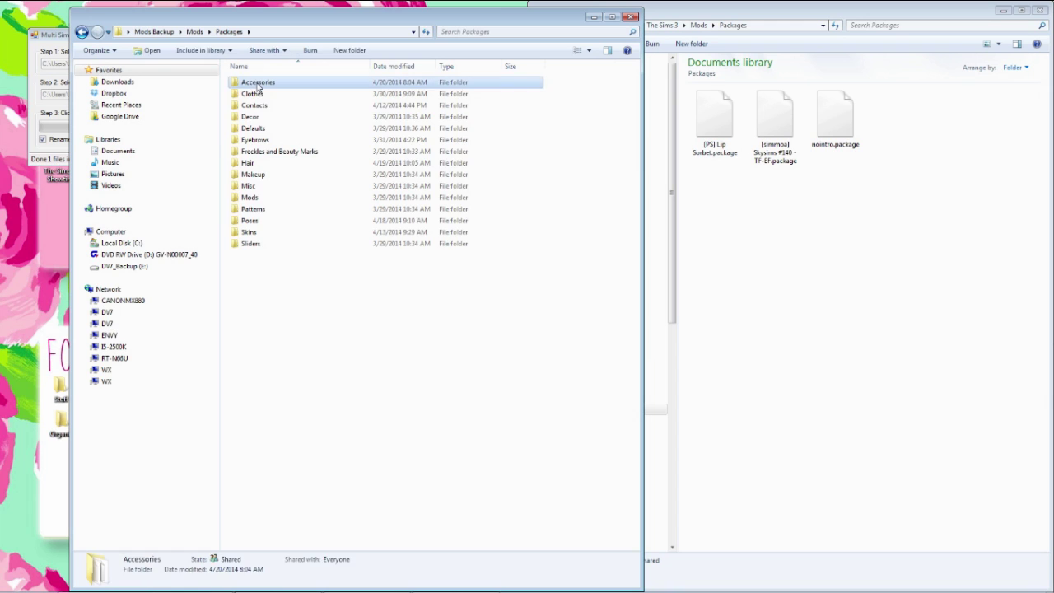
pyautogui.click(230, 32)
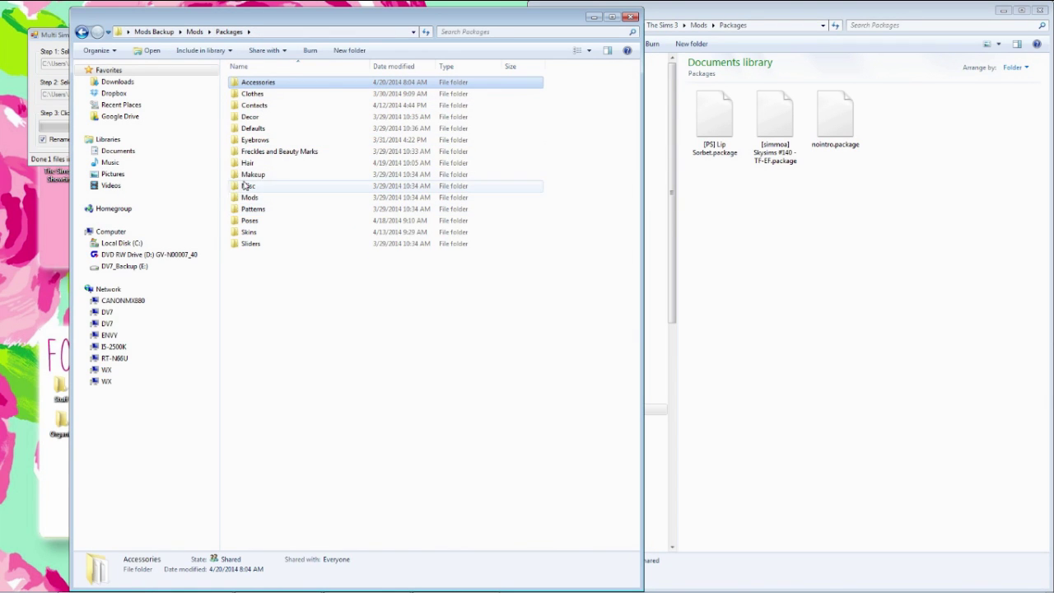
pyautogui.doubleClick(303, 174)
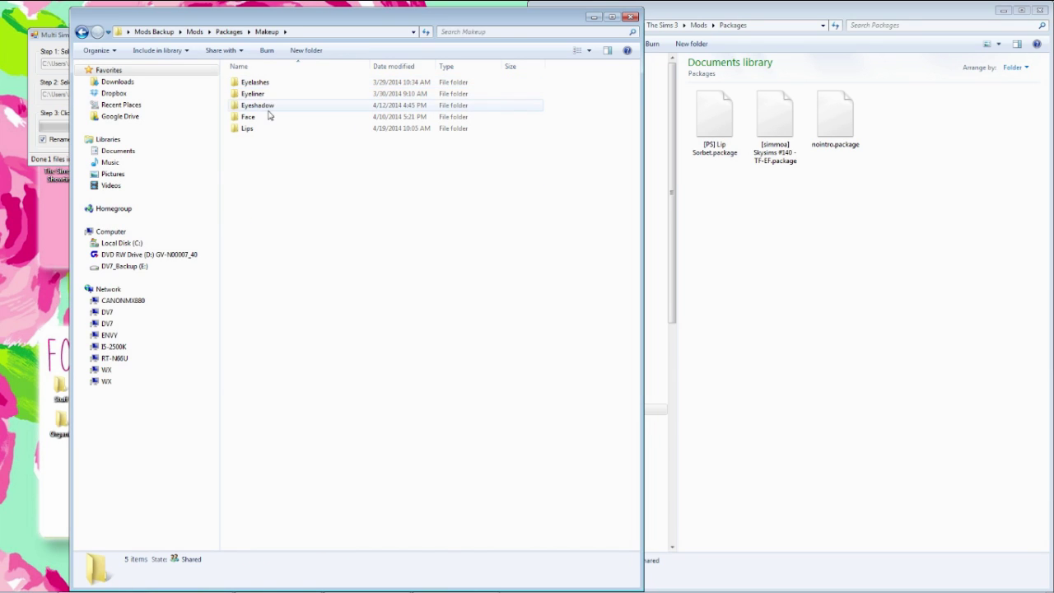
pyautogui.click(229, 31)
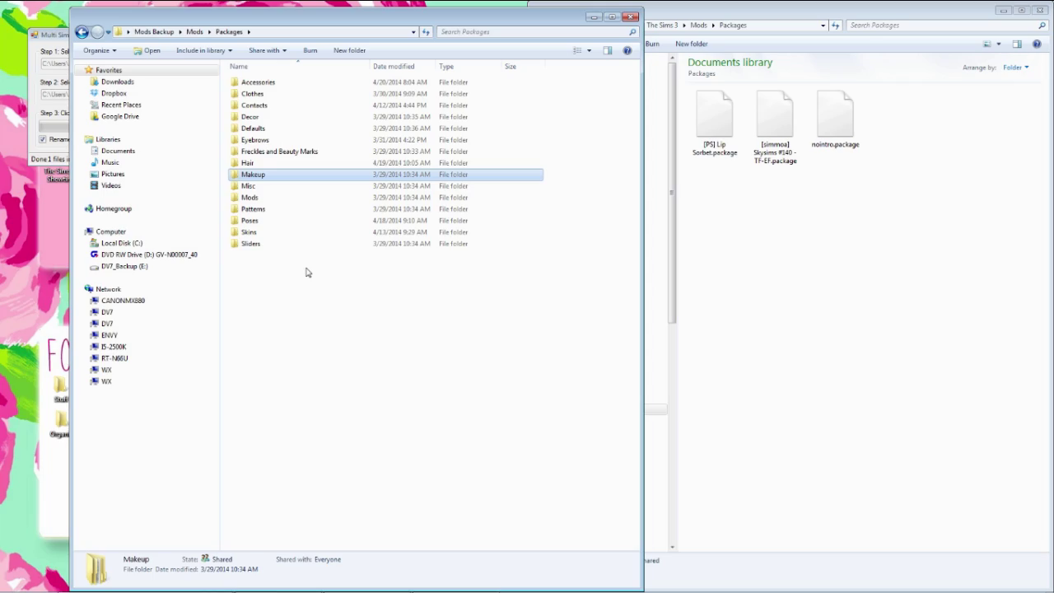
pyautogui.click(356, 437)
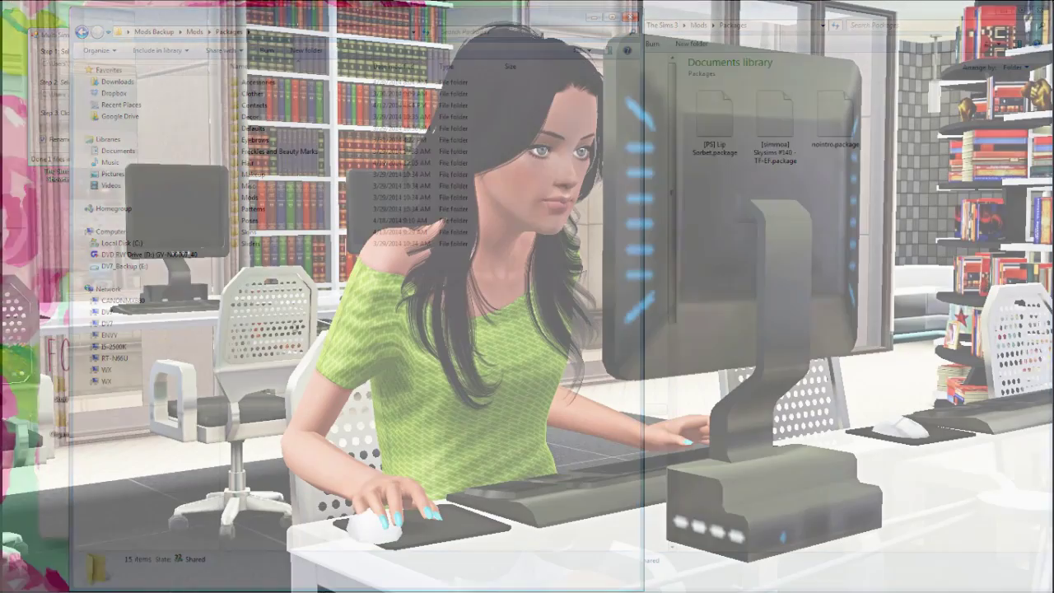